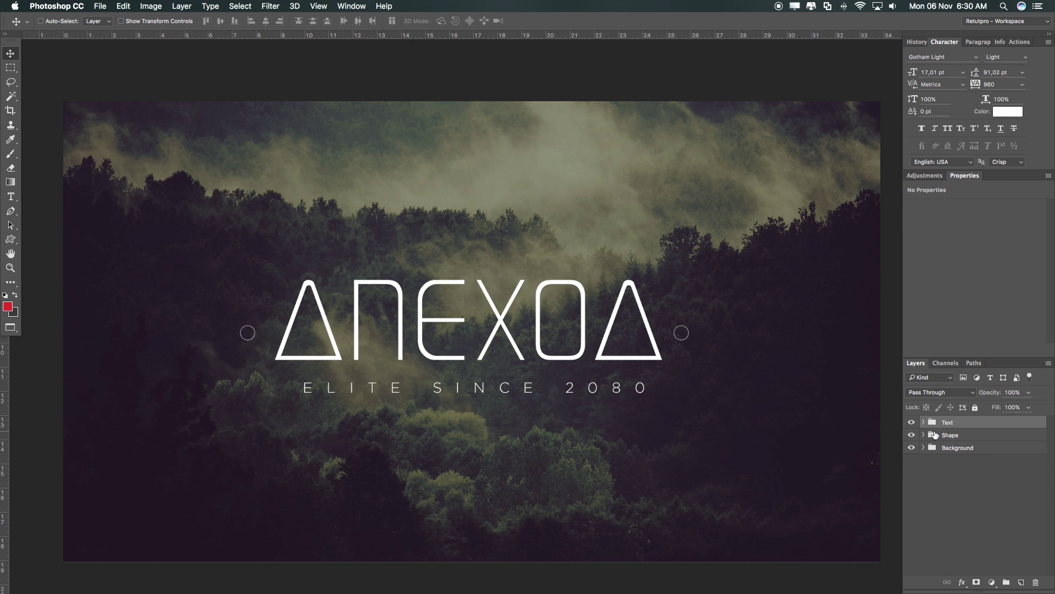
- Hide the Text and Shape layer groups so only the misty forest photo shows
left_click_drag(912, 422, 911, 435)
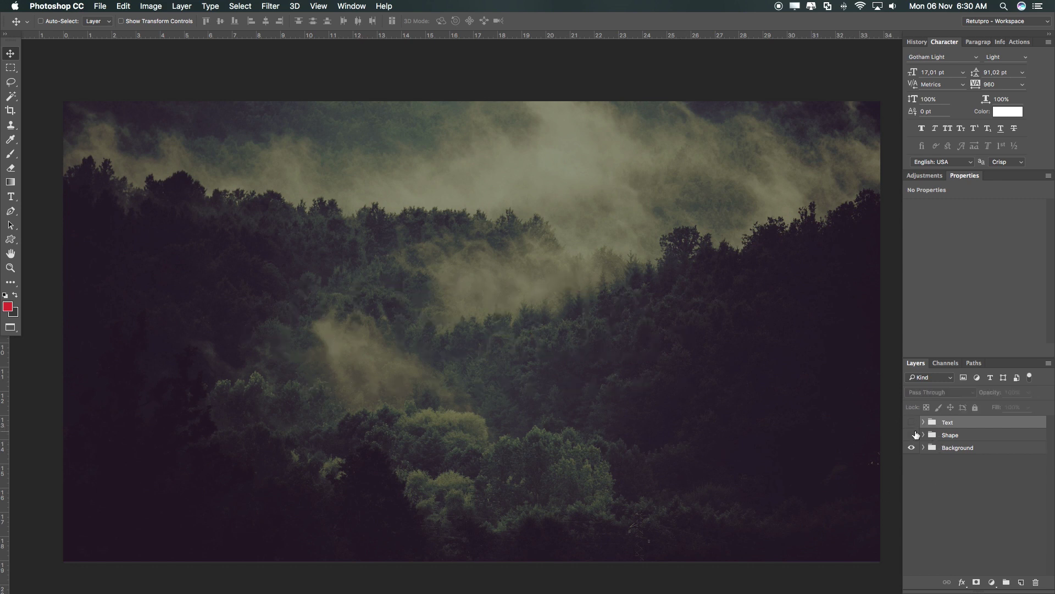
- Expand the Background group and turn off Selective Color 1, briefly hiding the forest photo
left_click(923, 448)
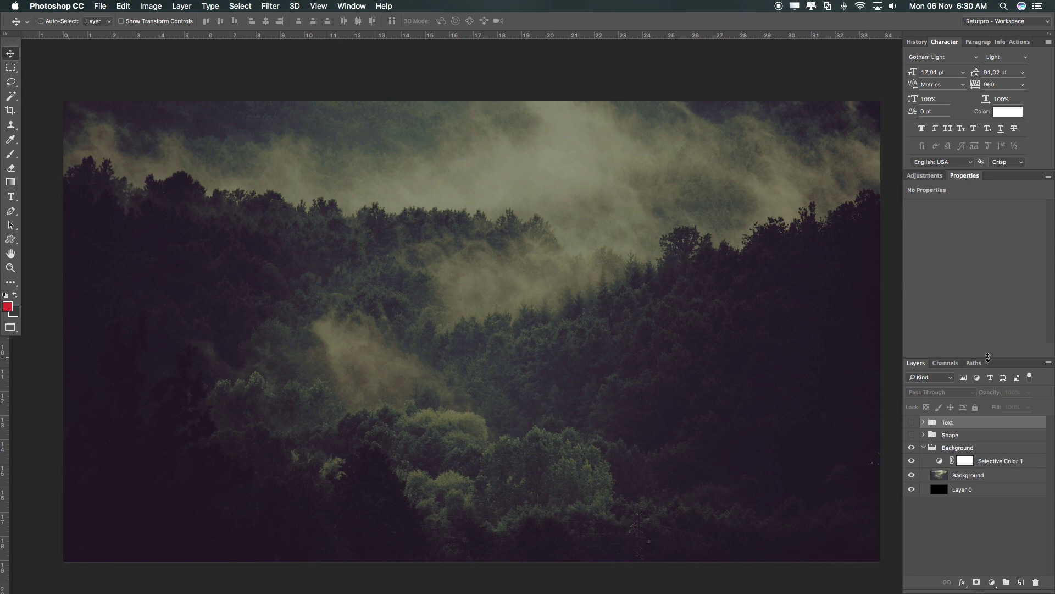
left_click_drag(988, 357, 989, 300)
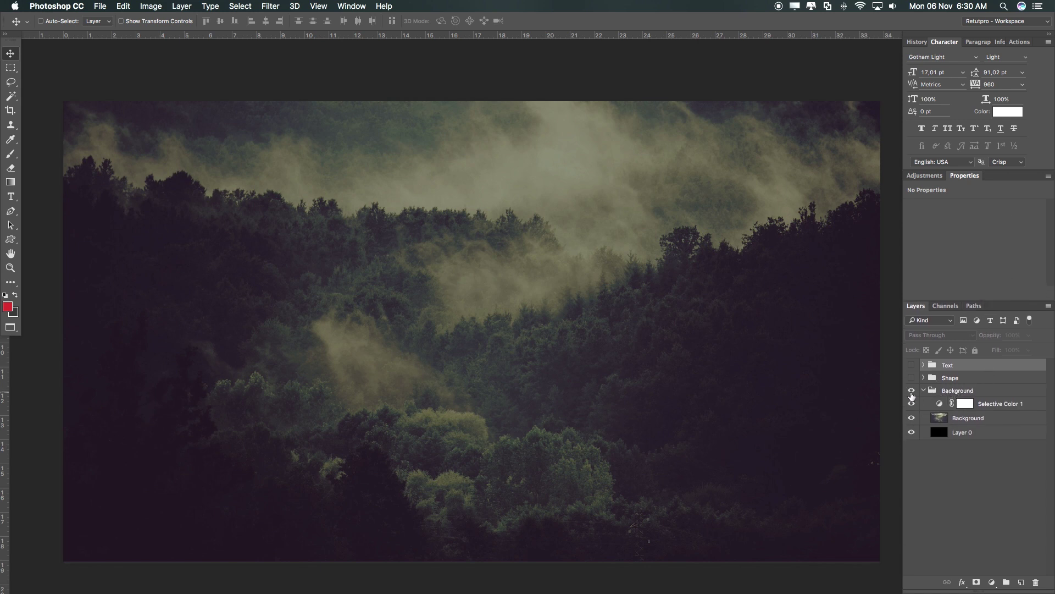
left_click(912, 403)
left_click(912, 404)
left_click(912, 405)
left_click(912, 417)
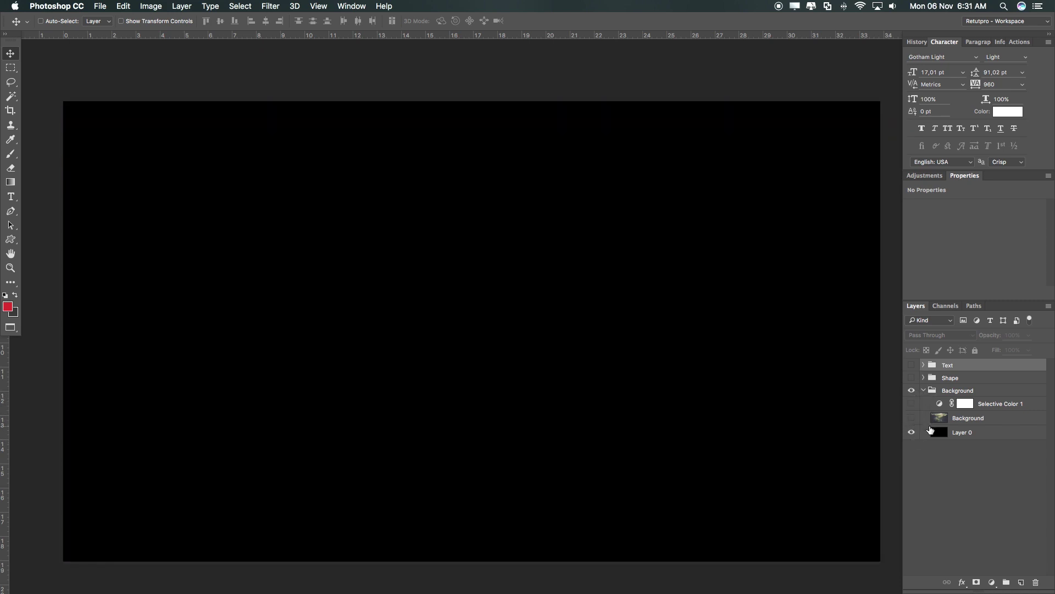
left_click(961, 433)
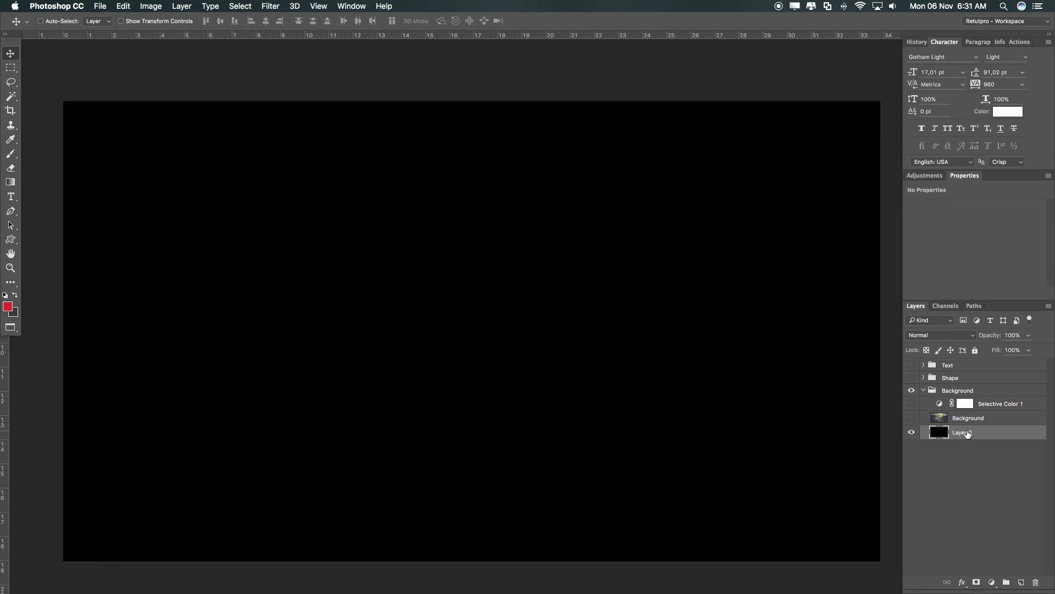
left_click(934, 419)
left_click(912, 417)
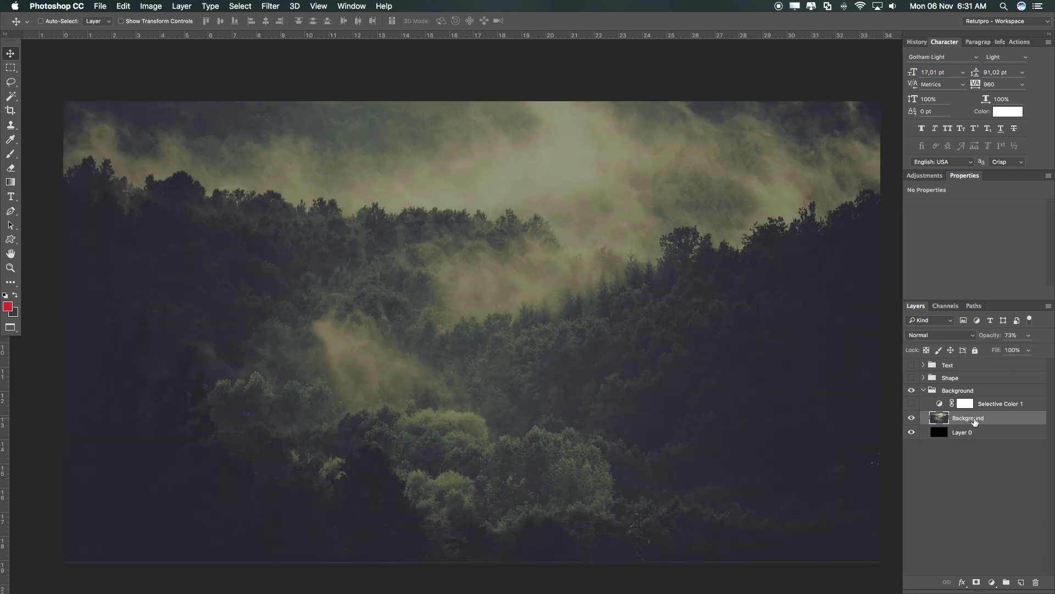
- Invert Layer 0, then dismiss the Open file dialog without opening anything
left_click(971, 431)
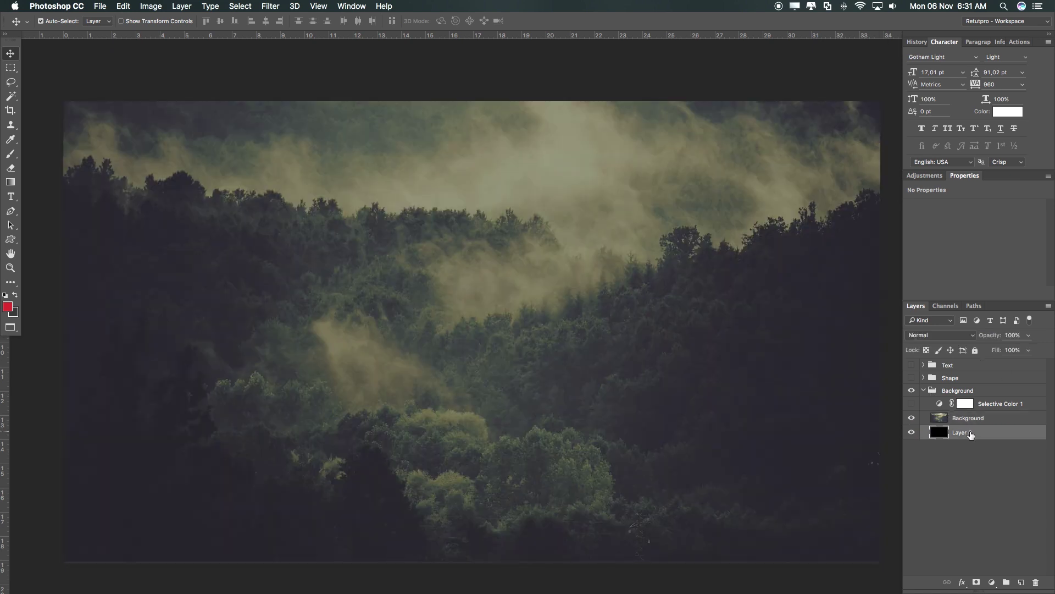
key("super+i")
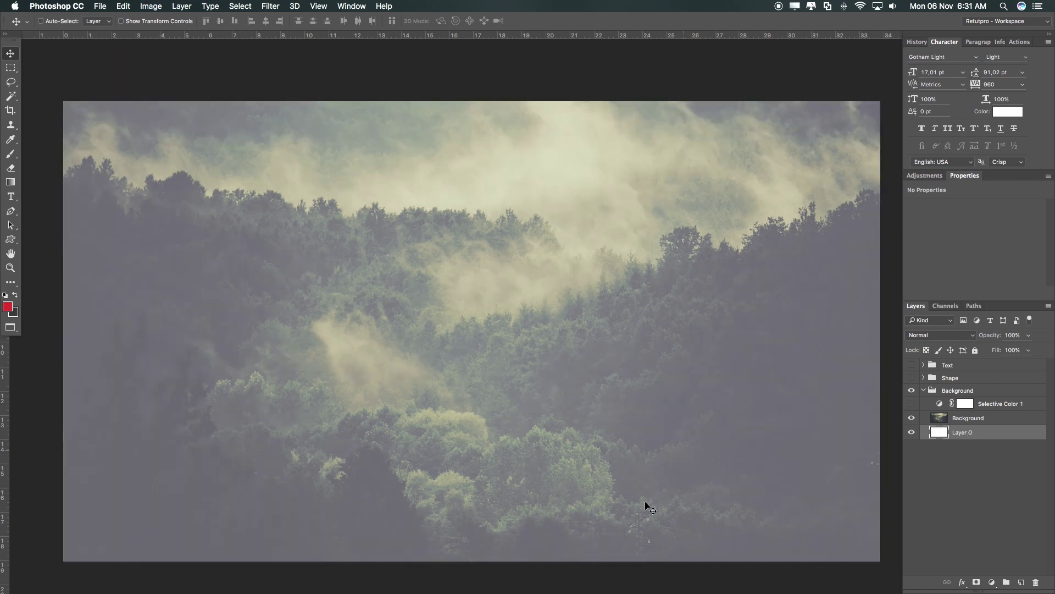
key("super+o")
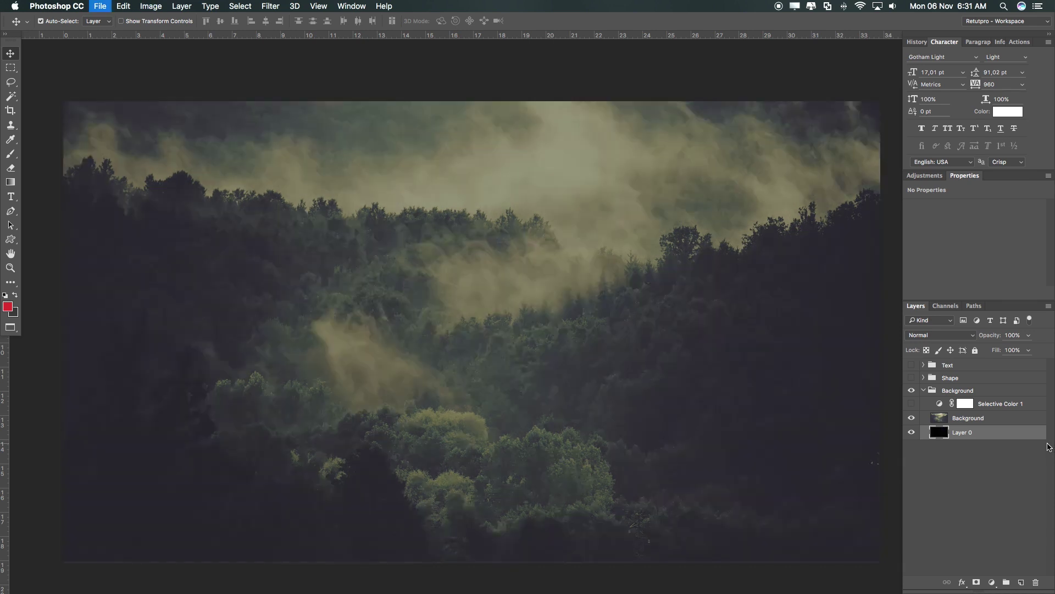
left_click(921, 425)
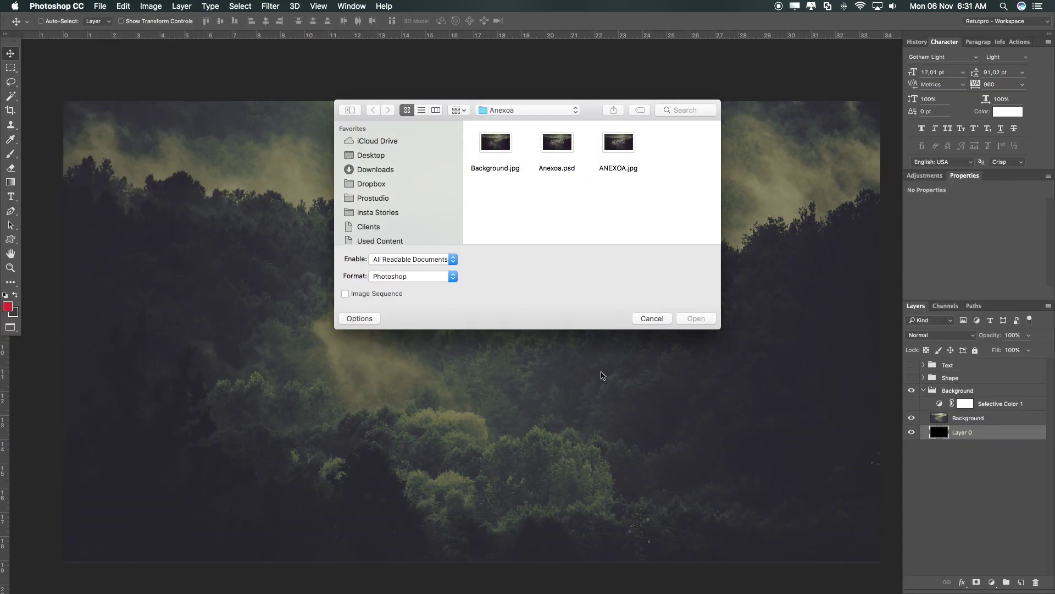
left_click(640, 318)
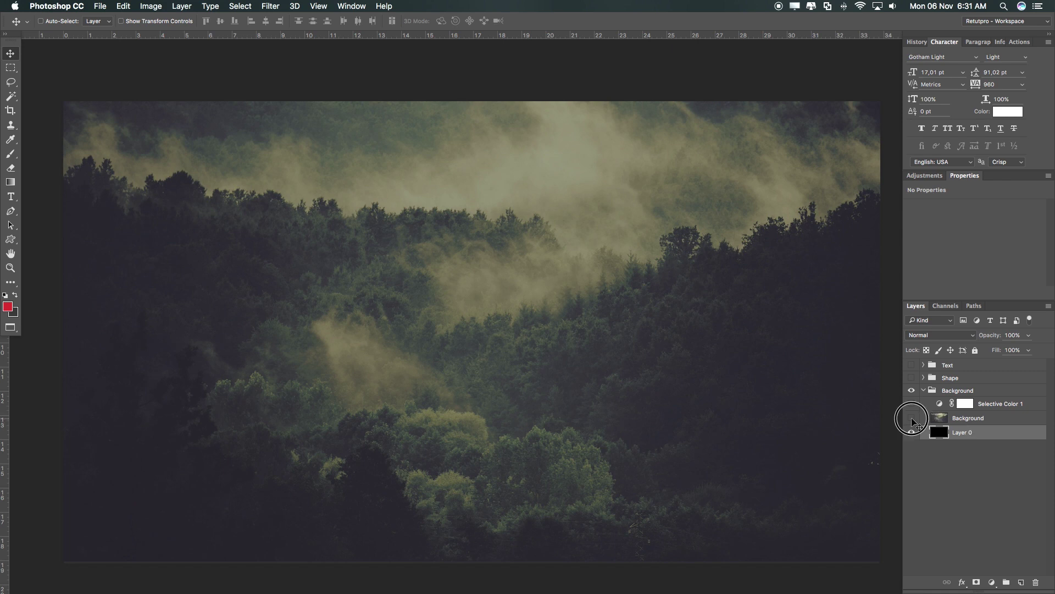
- Inspect the Selective Color 1 Neutrals values in an enlarged Properties panel
left_click(984, 406)
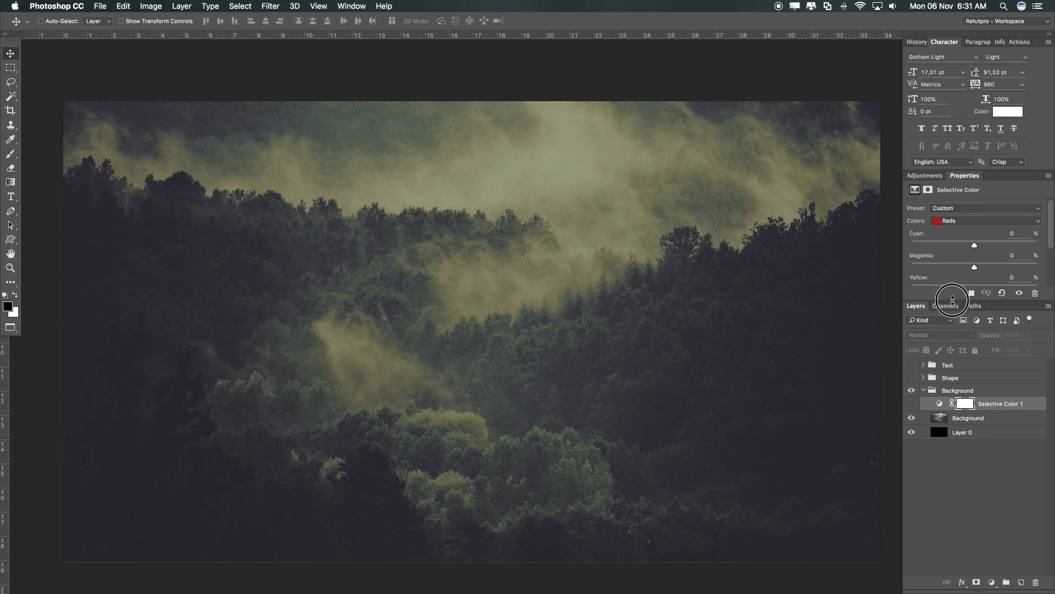
left_click_drag(954, 300, 954, 355)
left_click(956, 220)
left_click(956, 277)
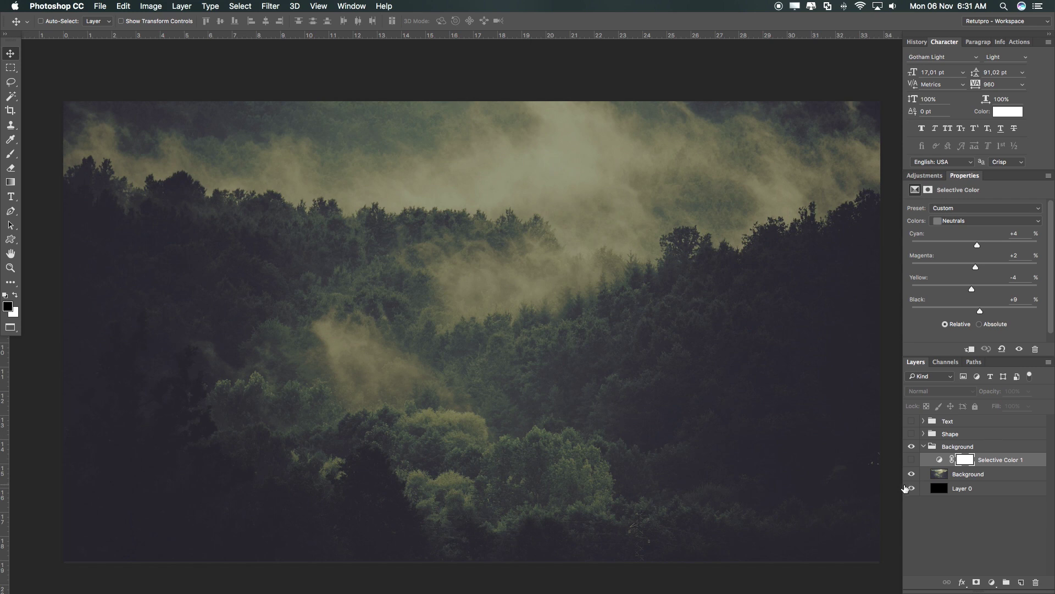
- Check the Blacks values and toggle Selective Color 1 to compare, leaving it on
left_click(912, 461)
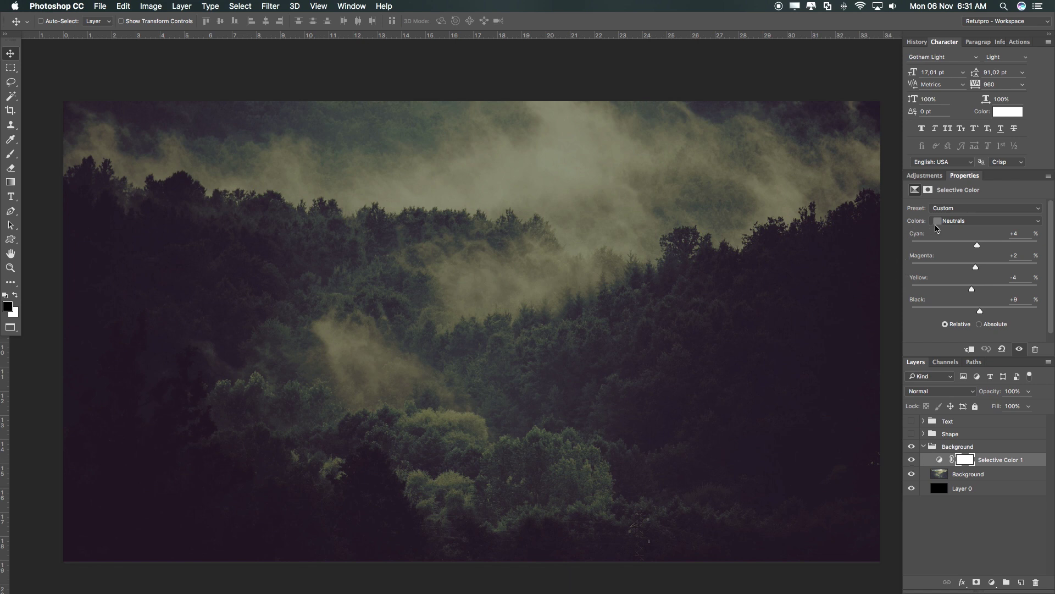
left_click(937, 223)
left_click(947, 233)
left_click(911, 459)
left_click(911, 460)
left_click(911, 459)
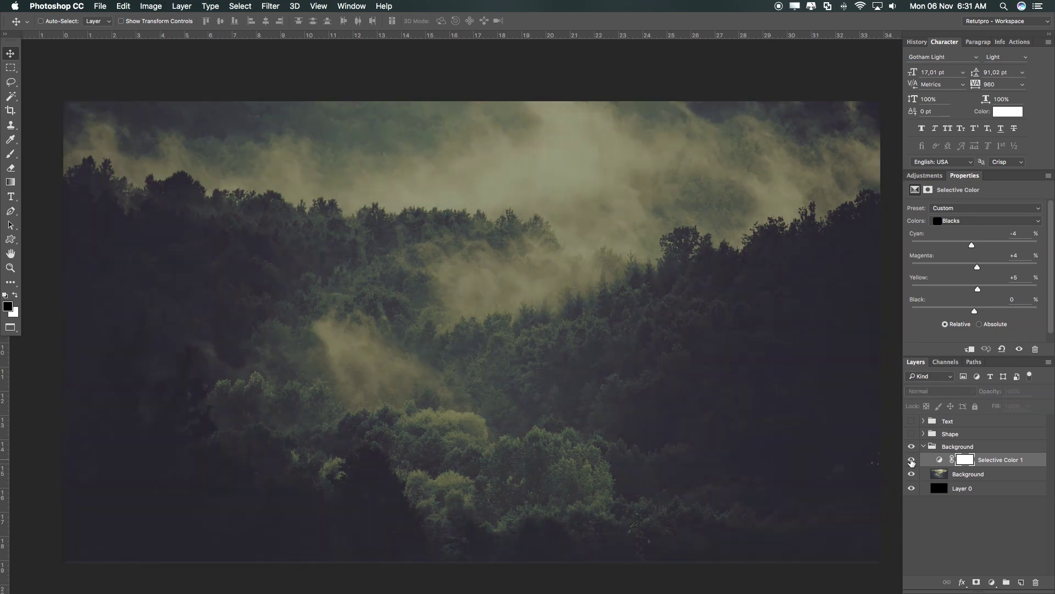
left_click(912, 461)
left_click(911, 461)
left_click(912, 461)
- Collapse the Background group, show the logo text and tagline, and keep the circles hidden
left_click(925, 447)
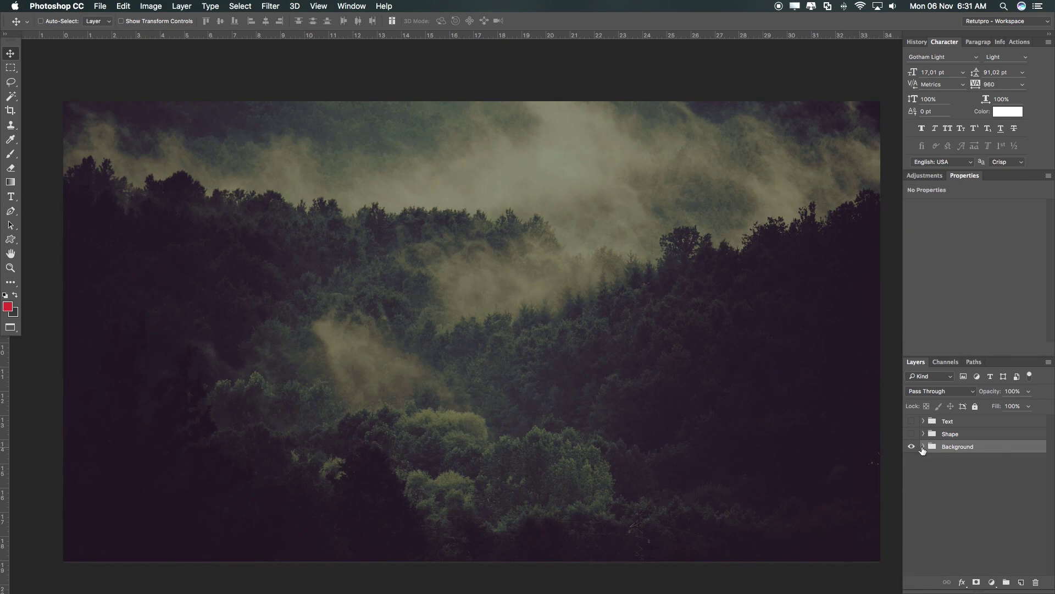
left_click(912, 433)
left_click(912, 421)
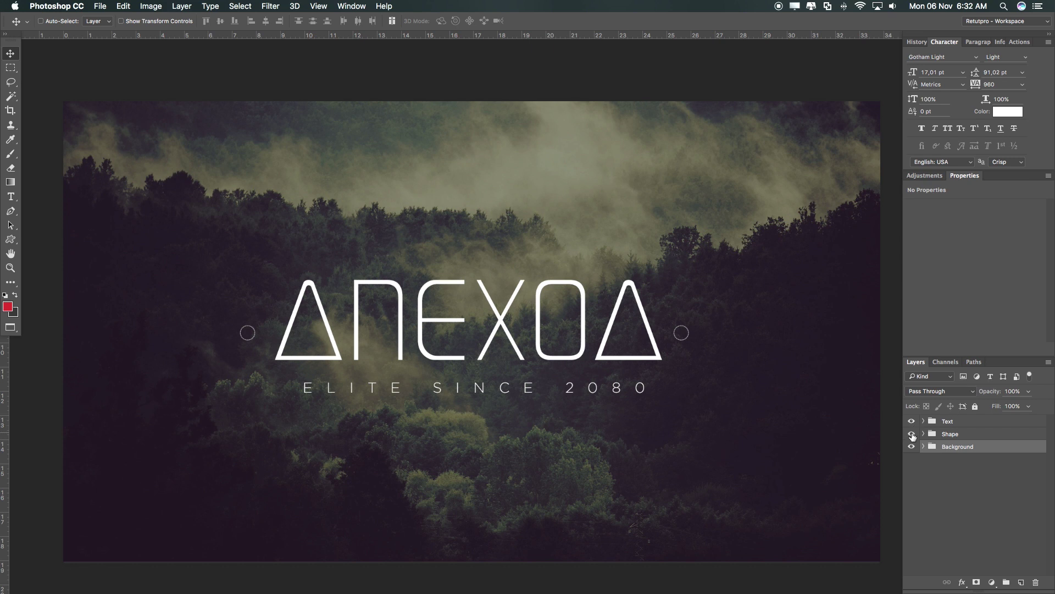
left_click(912, 434)
- Hide the logo text and add a horizontal guide at 50%
left_click(912, 421)
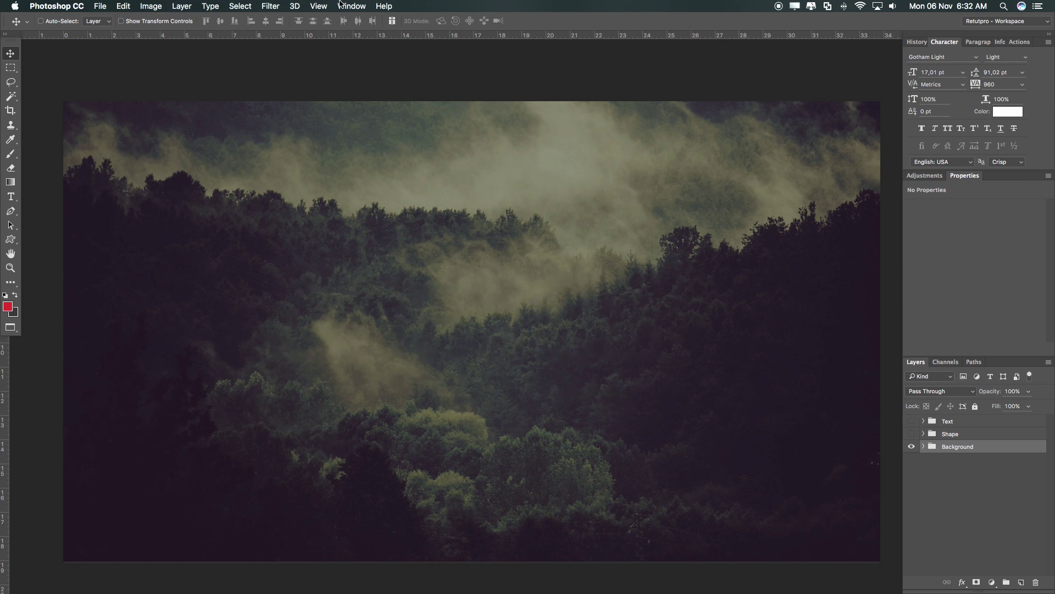
left_click(319, 7)
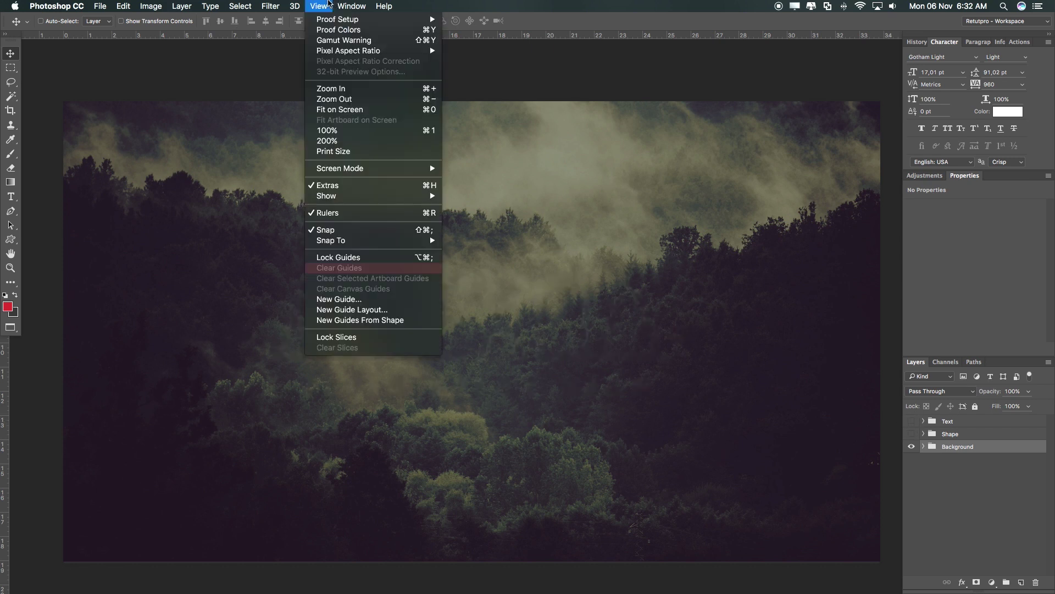
left_click(320, 300)
left_click(407, 301)
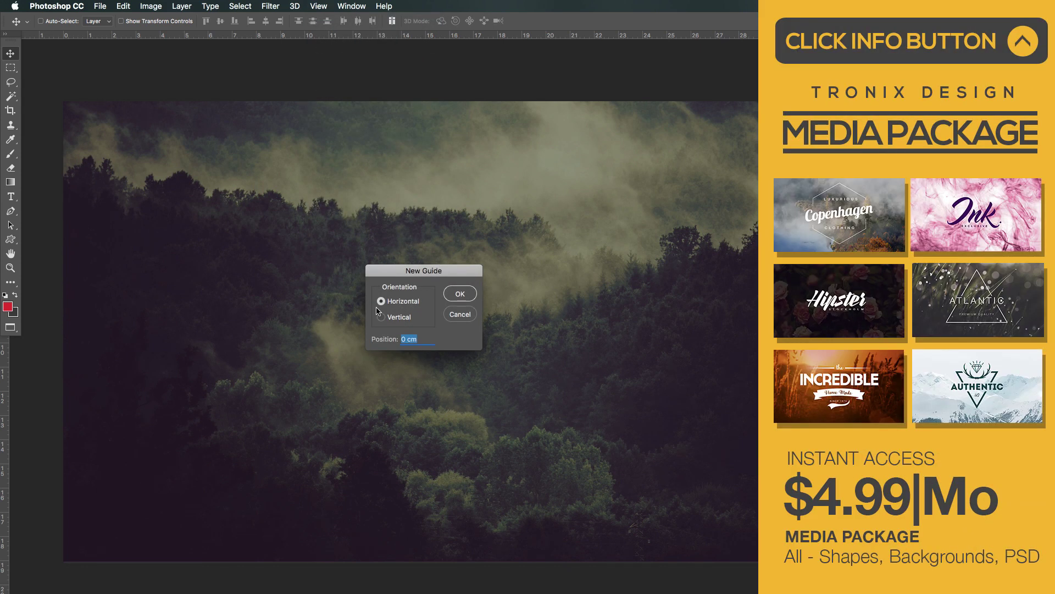
type("50")
left_click(470, 297)
- Add a vertical guide at 50% so the guides cross at the canvas centre
left_click(350, 6)
mouse_move(330, 3)
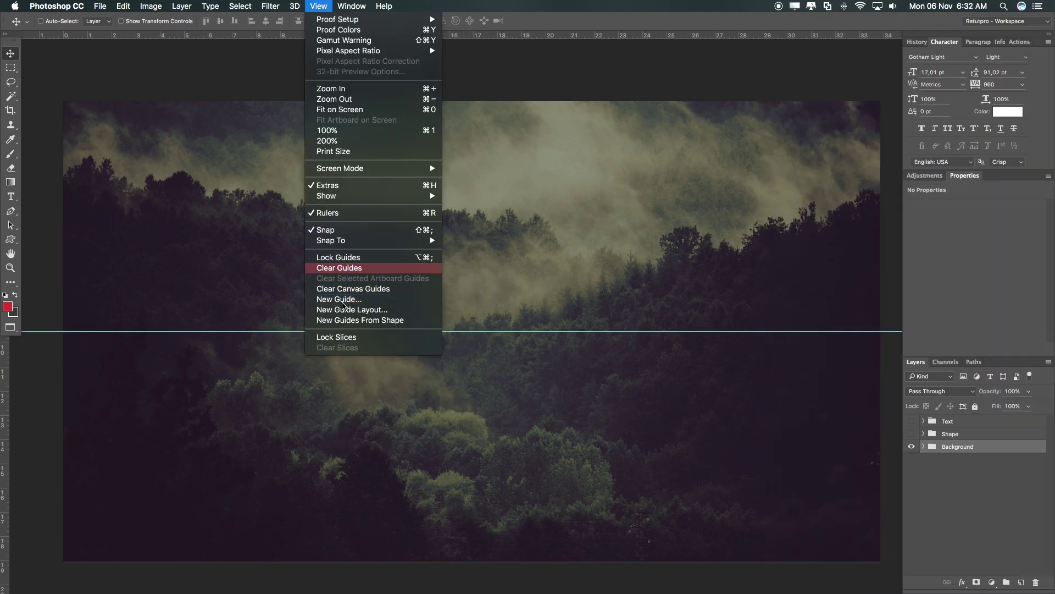
left_click(342, 300)
left_click(391, 319)
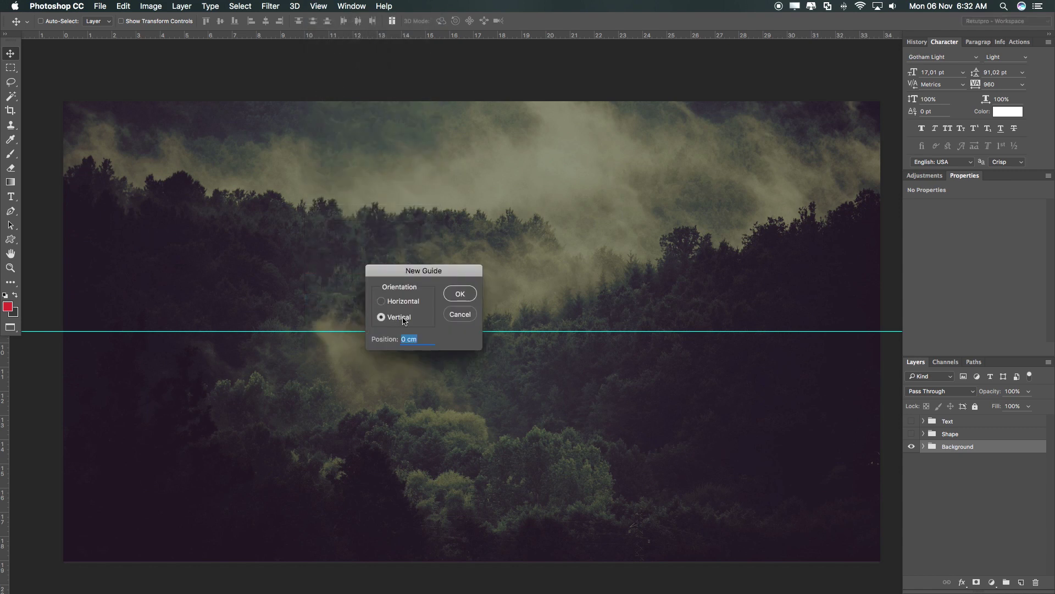
type("50%")
key("Return")
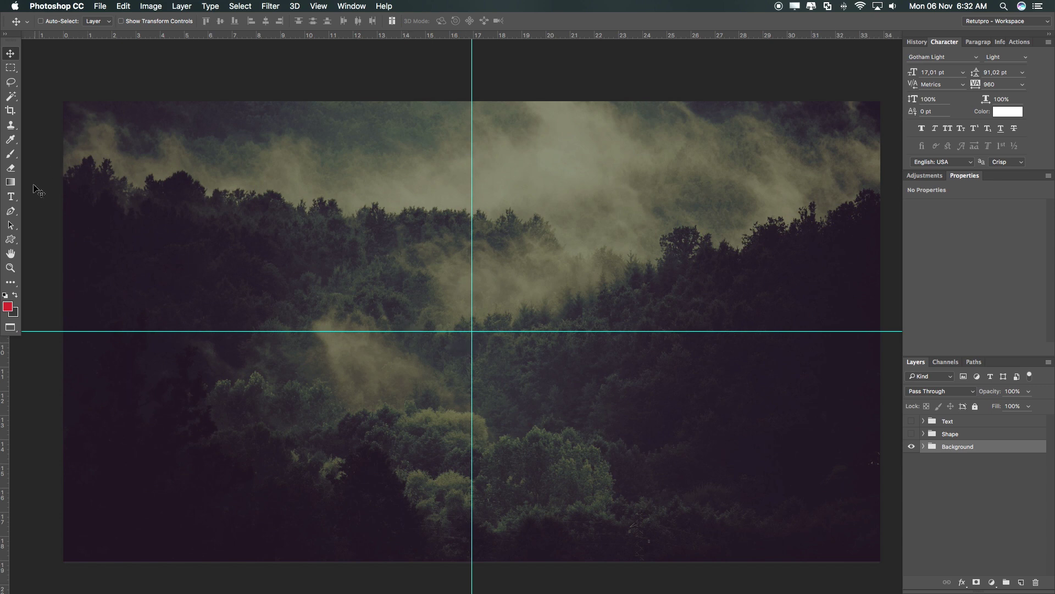
left_click(10, 196)
- Draw a text box over the middle of the photo and type ANEXOA
left_click_drag(179, 246, 791, 451)
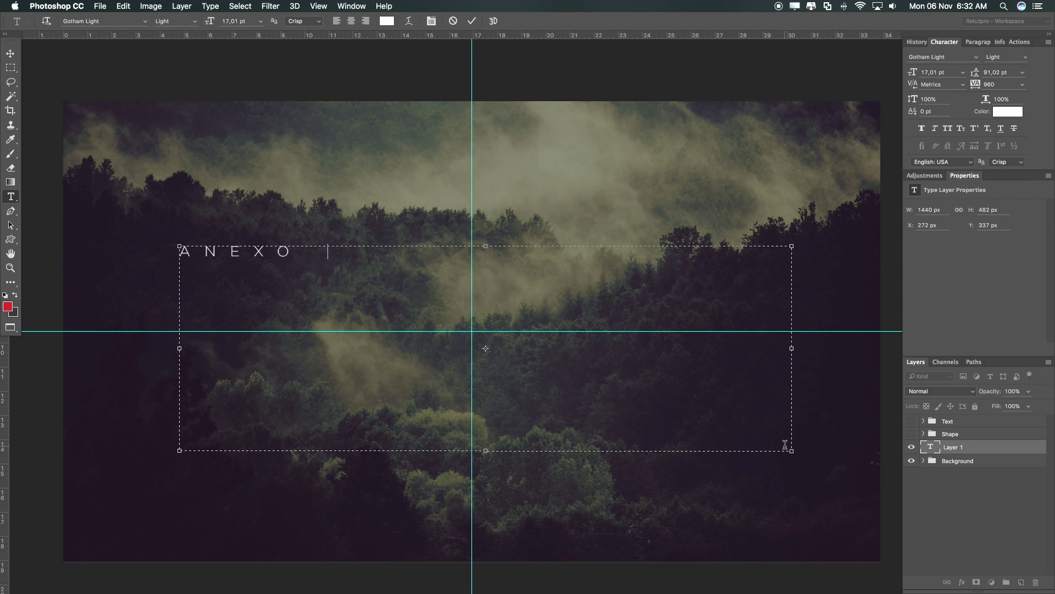
key("BackSpace")
type("A")
- Set the ANEXOA text in the Elite Danger Regular font
key("super+a")
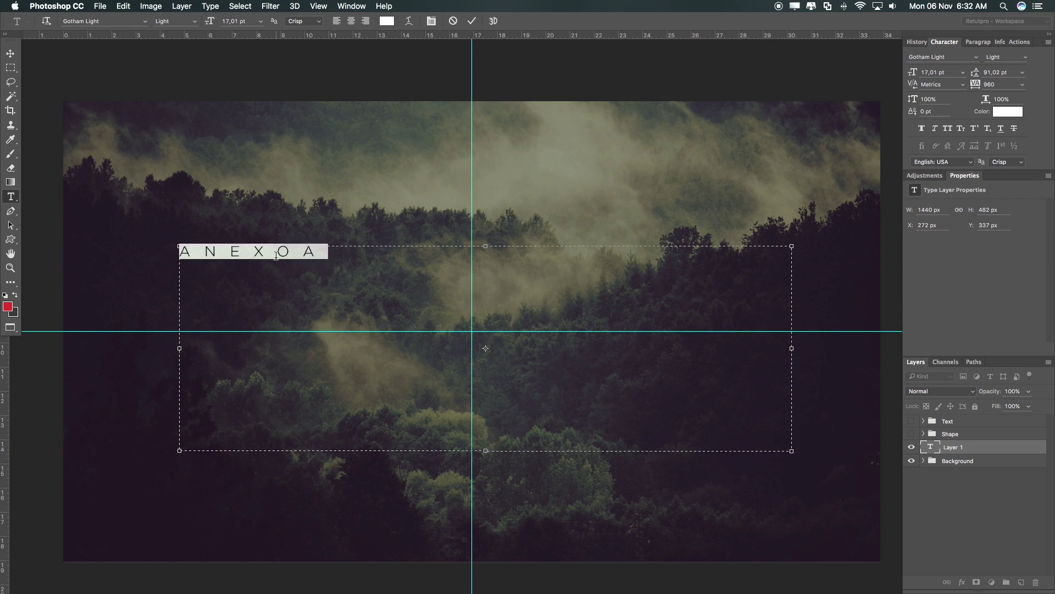
left_click(115, 22)
type("EL")
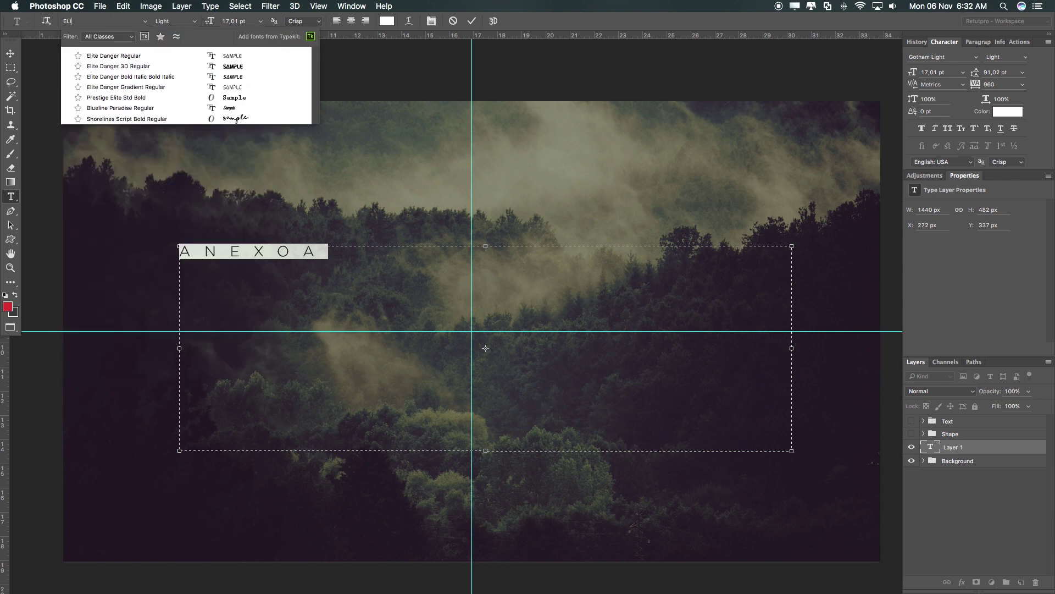
left_click(133, 56)
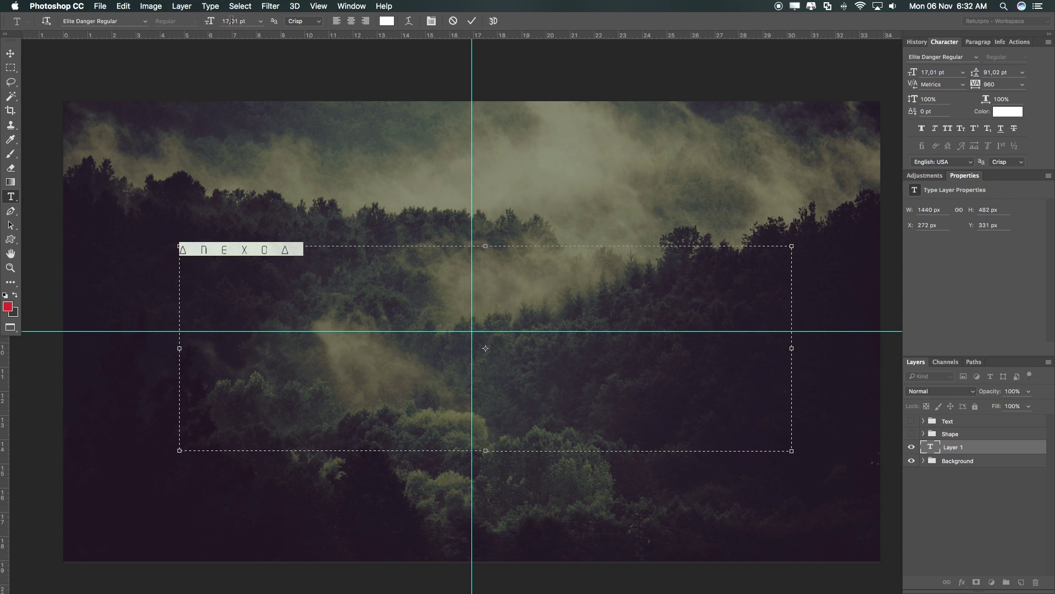
- Enlarge the ANEXOA title to 175,01 pt and tighten its tracking to -20
left_click_drag(209, 29, 295, 41)
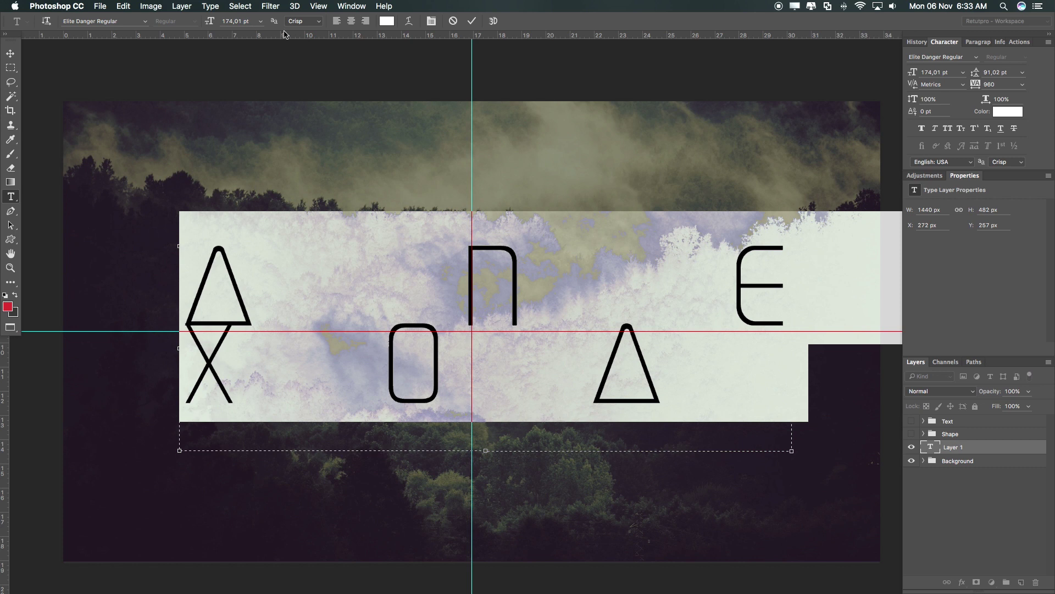
left_click_drag(211, 23, 215, 23)
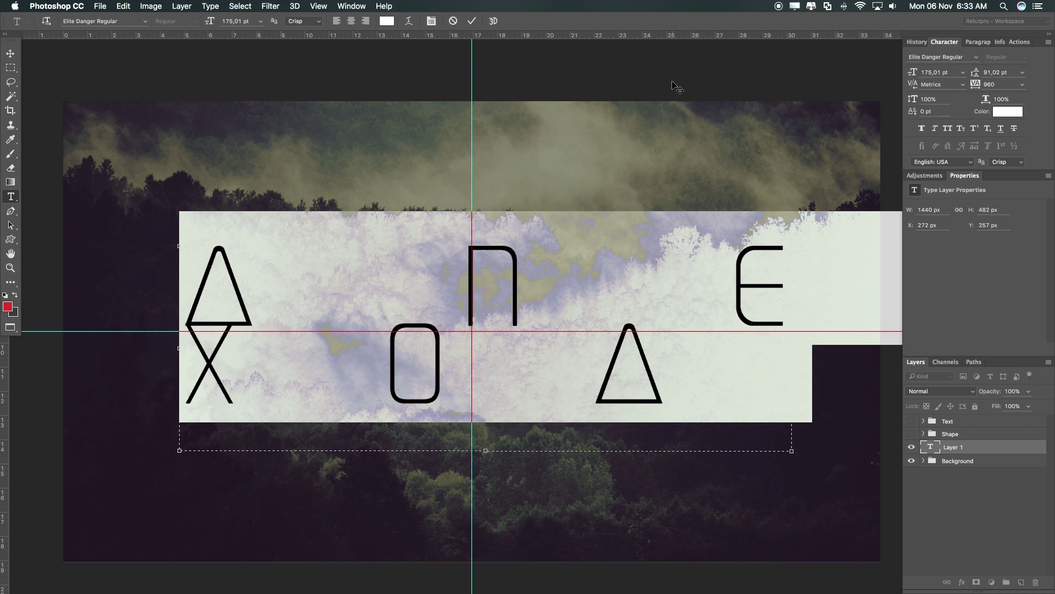
left_click(352, 7)
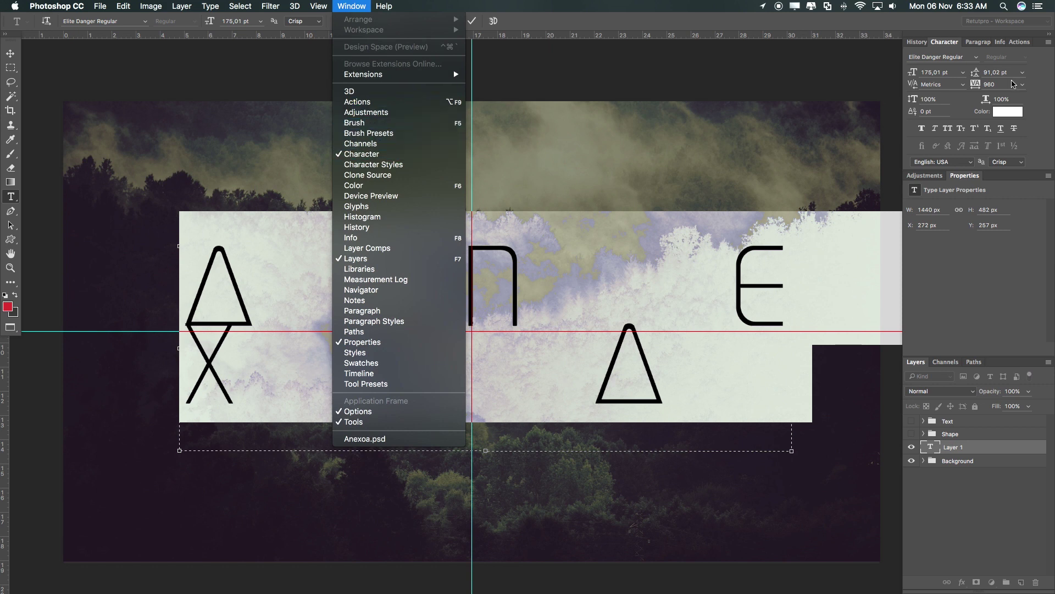
left_click(1013, 83)
left_click(990, 85)
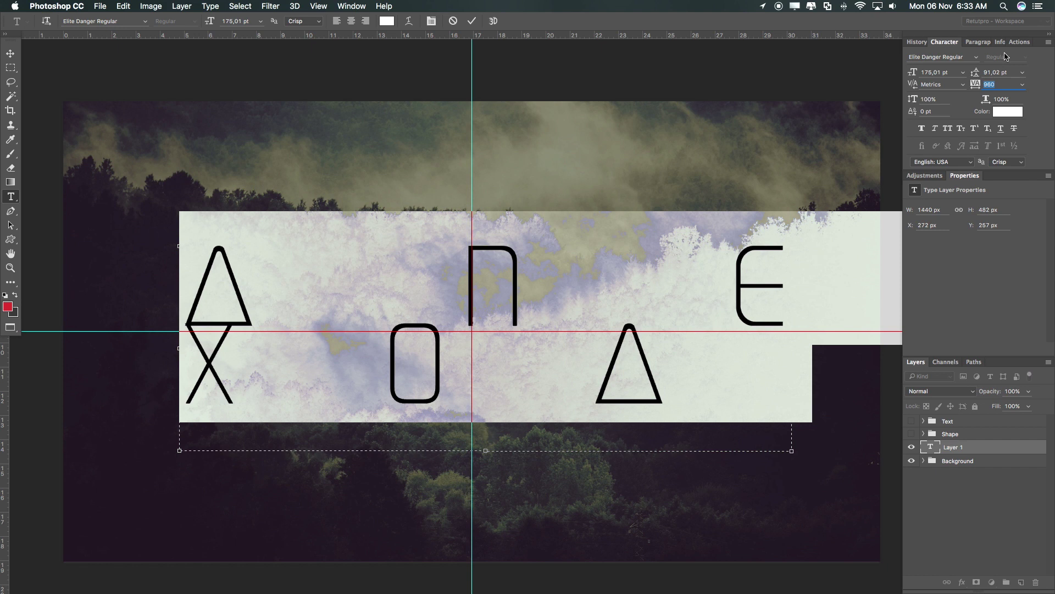
type("-20")
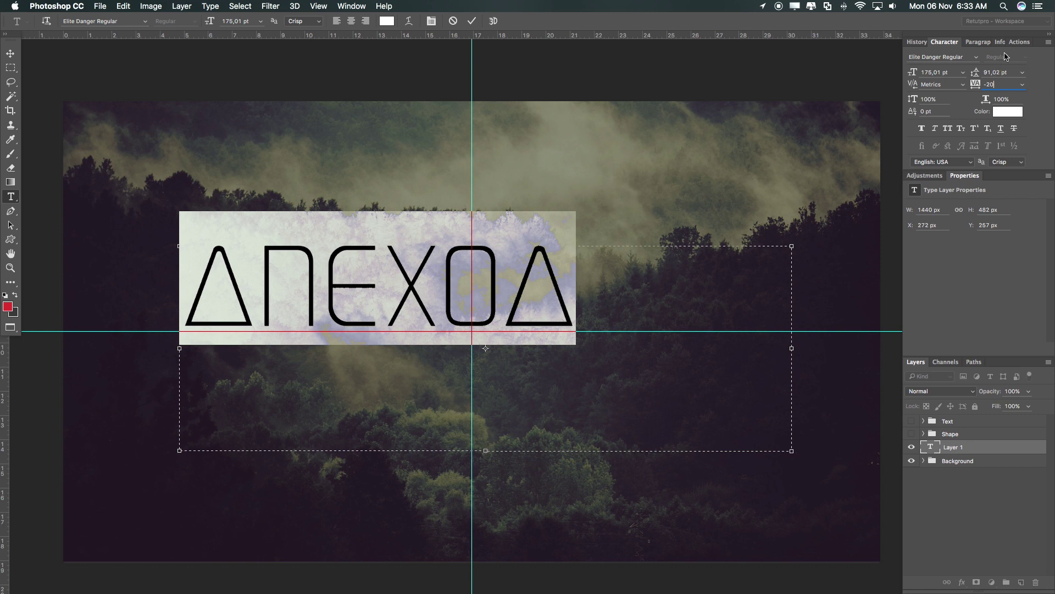
left_click(471, 22)
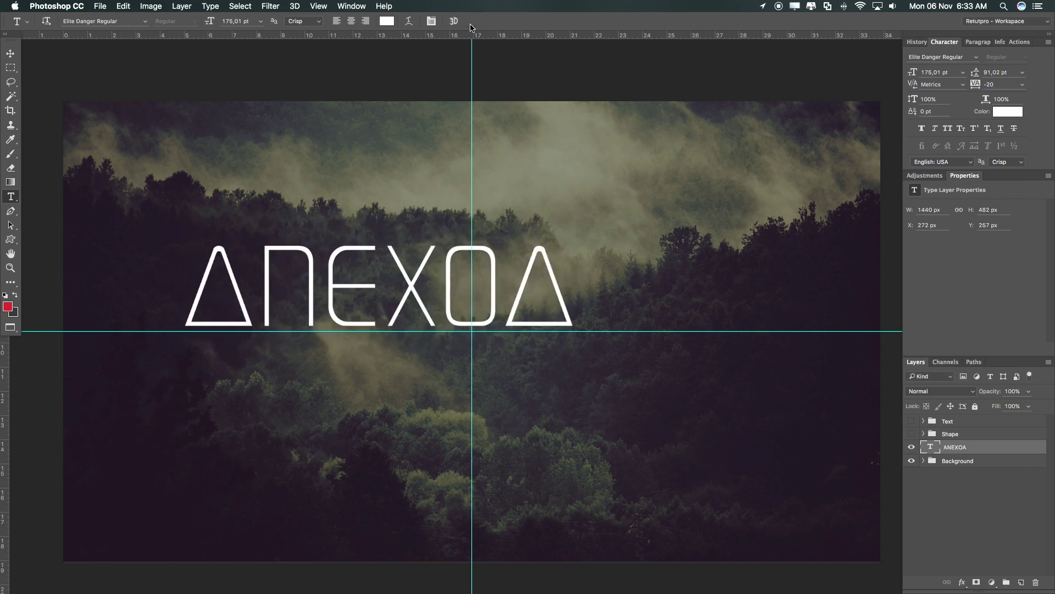
- Move the title right to centre it on the vertical guide, resting on the horizontal guide
left_click(10, 54)
left_click_drag(471, 300, 563, 296)
key("Left")
key("Left")
key("Left")
key("Left")
key("Left")
key("Left")
key("Left")
key("Left")
key("Left")
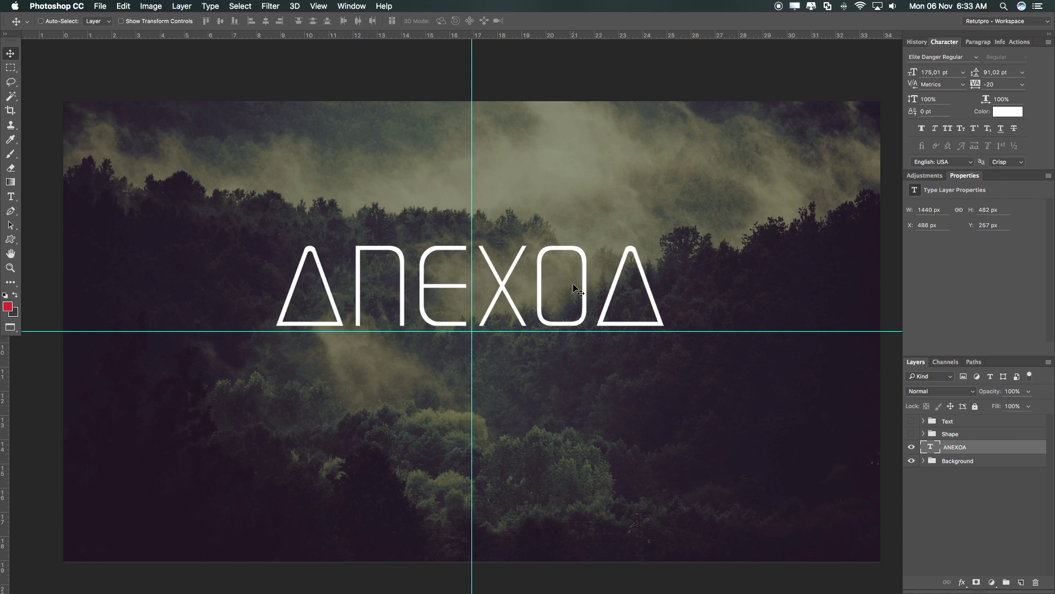
key("Down")
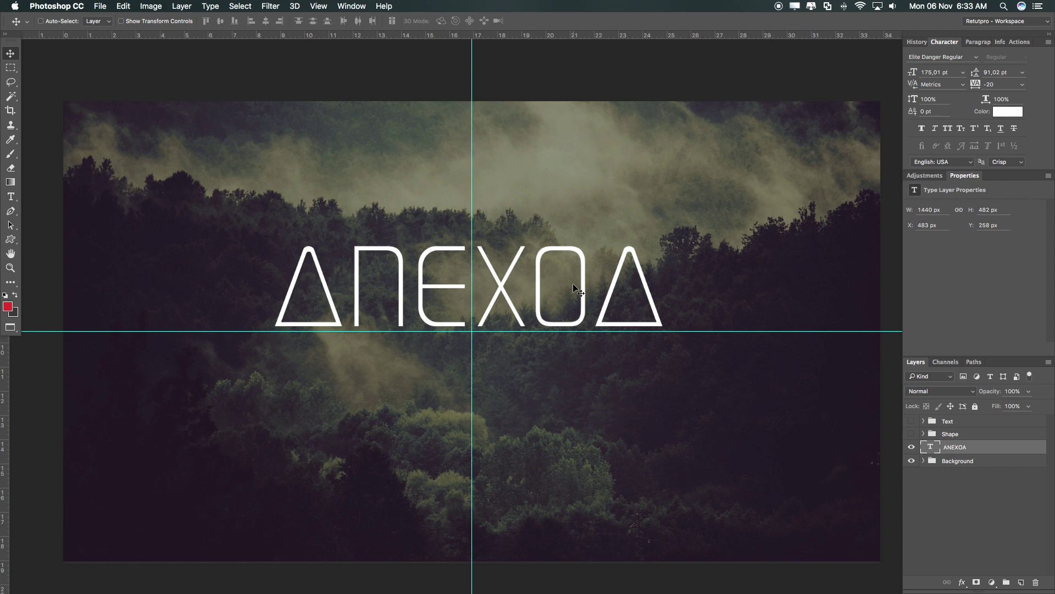
left_click(17, 201)
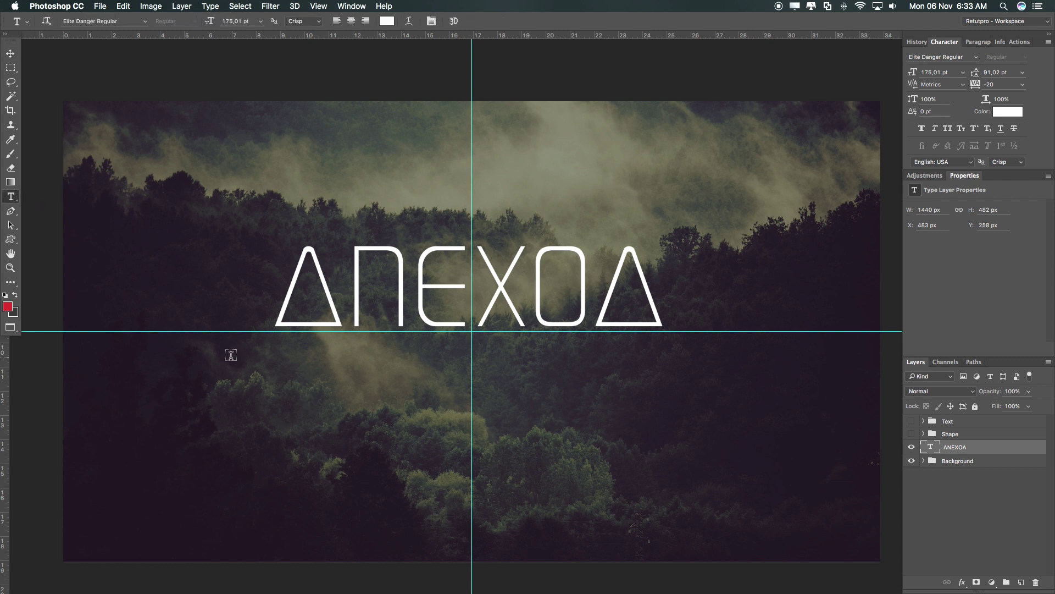
- Draw a paragraph text box below the title and type ELITE SINCE 2080
left_click_drag(204, 360, 775, 426)
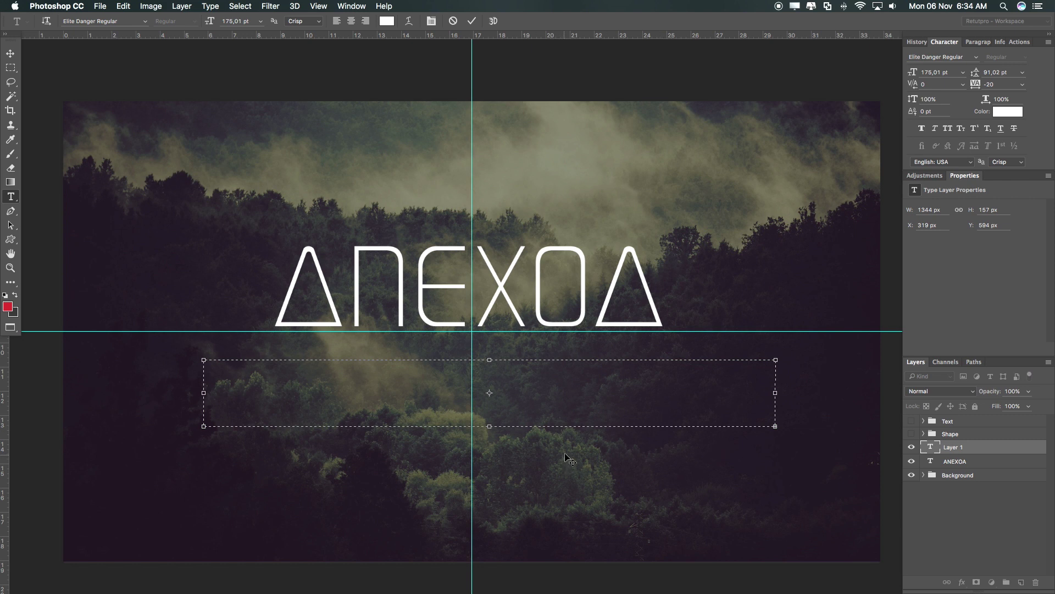
key("super")
left_click(531, 401)
- Set the tagline to 17 pt with 960 tracking and commit it
left_click(221, 20)
type("10")
left_click(189, 353)
left_click_drag(210, 24, 271, 130)
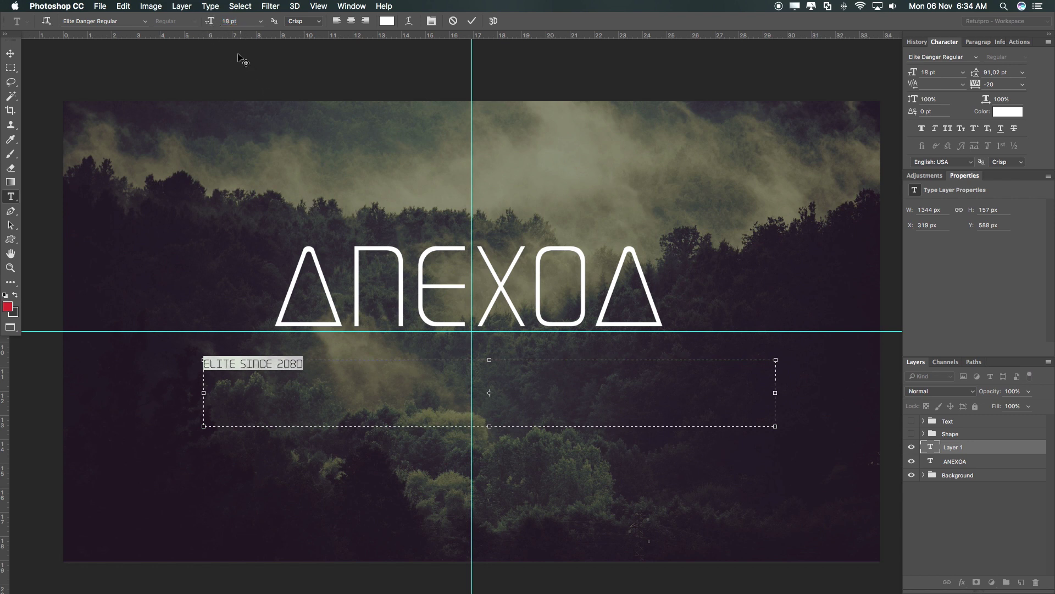
left_click_drag(214, 26, 210, 25)
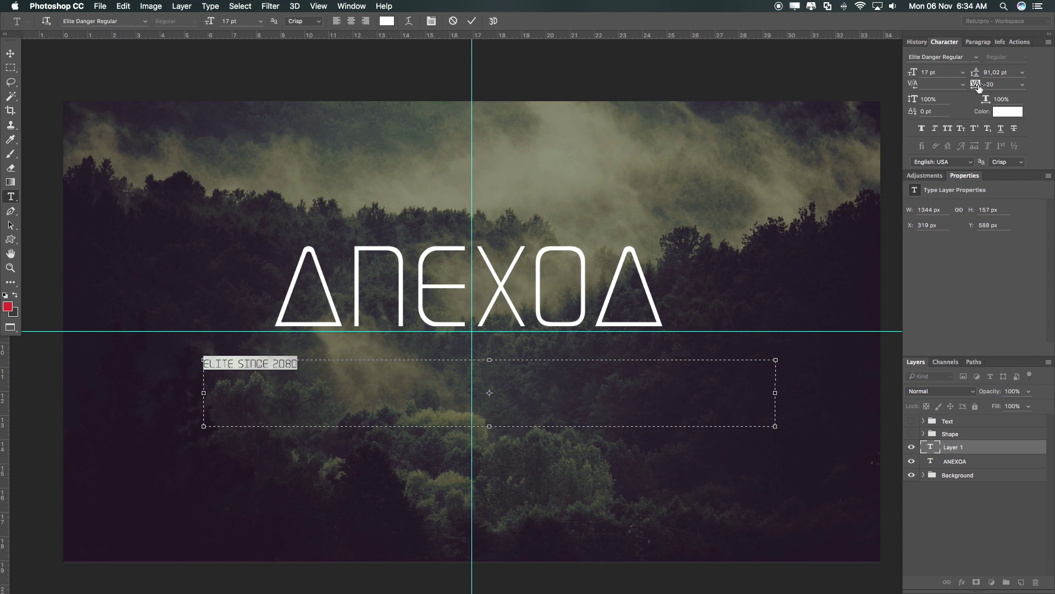
mouse_move(983, 88)
left_mouse_down()
mouse_move(1006, 94)
mouse_move(976, 85)
left_mouse_up()
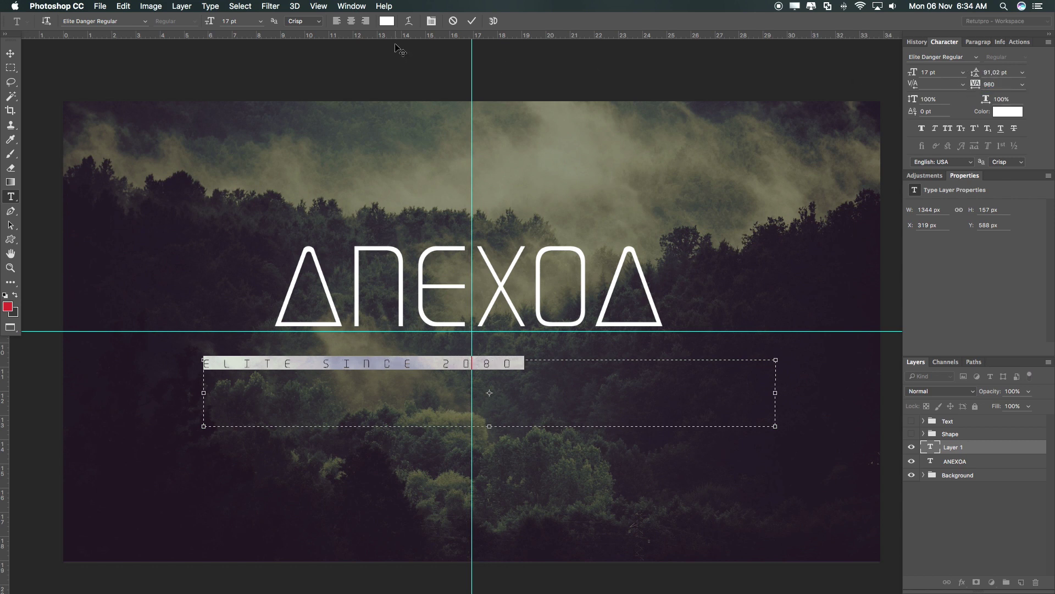
left_click(470, 21)
- Move the tagline up beneath ANEXOA and change its font to Gotham Light
left_click(9, 54)
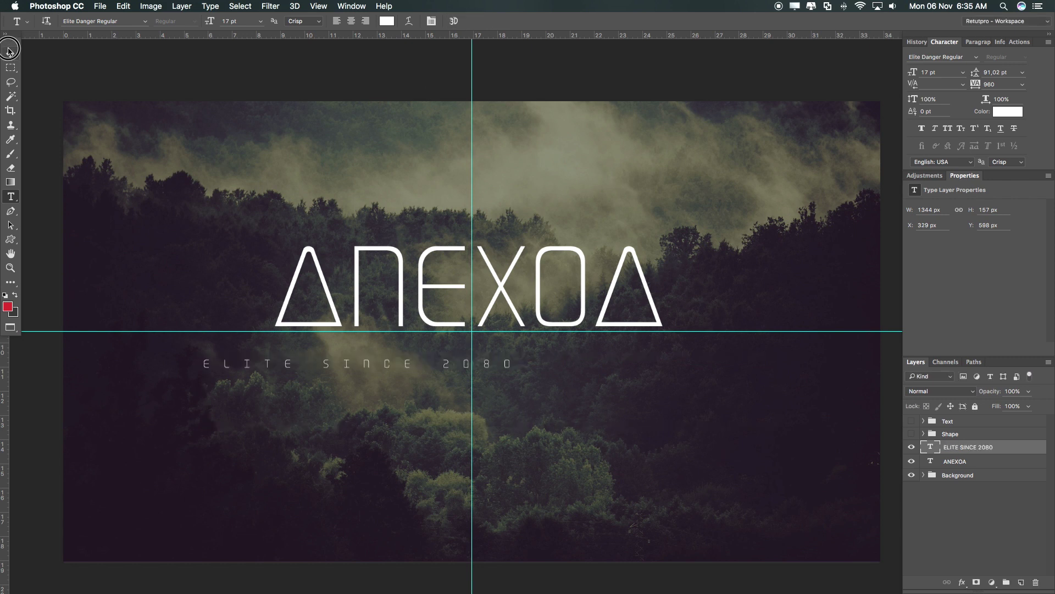
left_click_drag(310, 322, 445, 353)
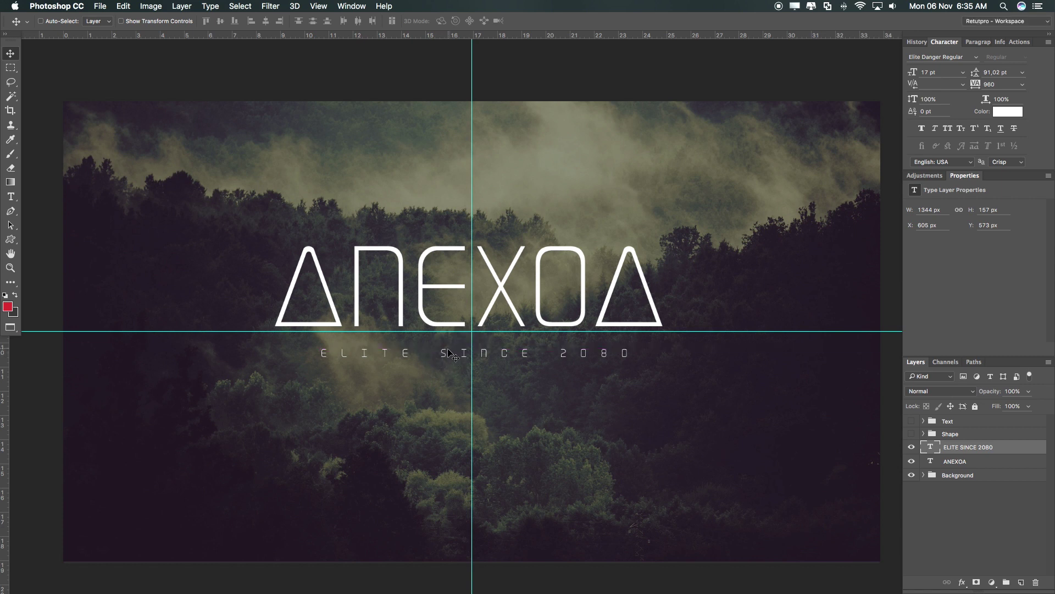
key("t")
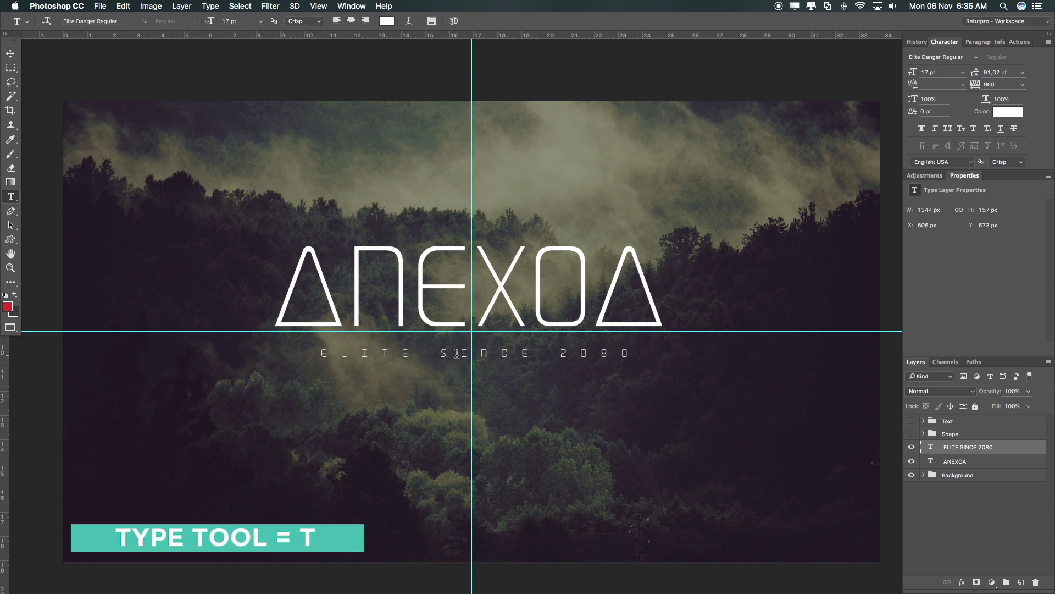
left_click(457, 354)
left_click_drag(678, 353, 324, 354)
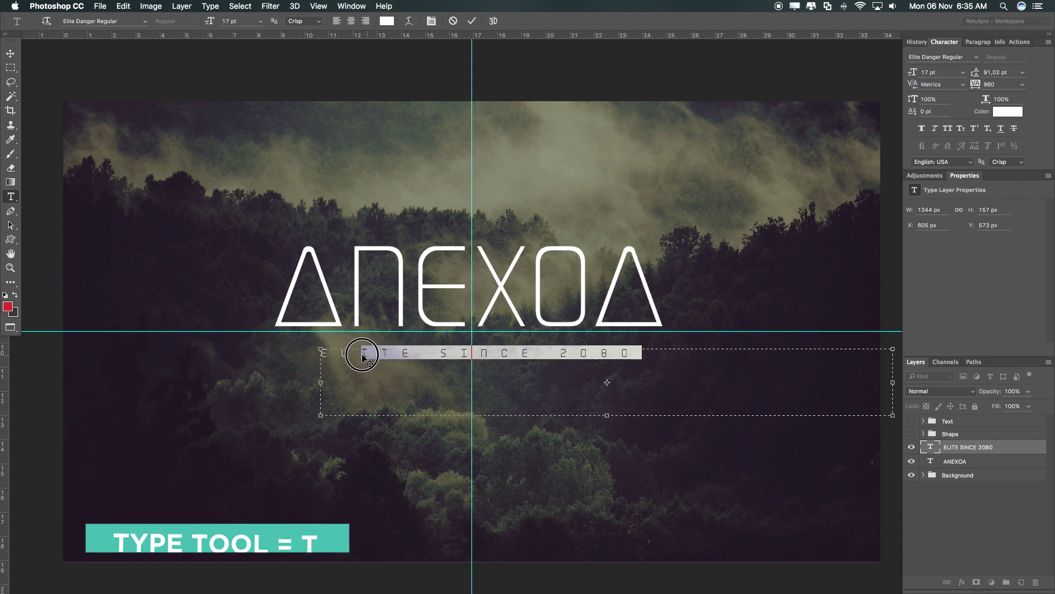
left_click(132, 22)
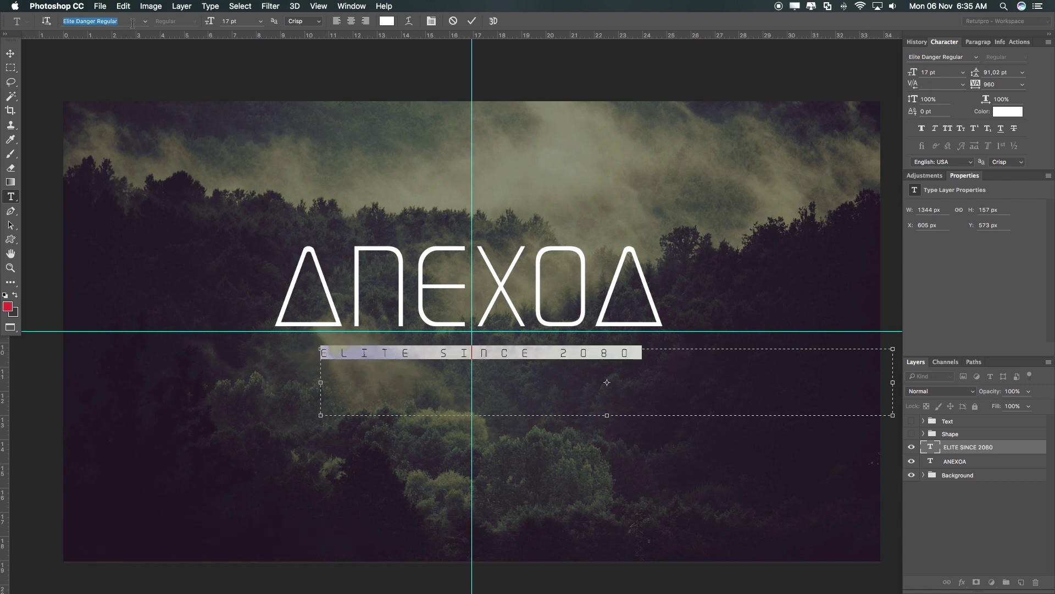
type("GOT")
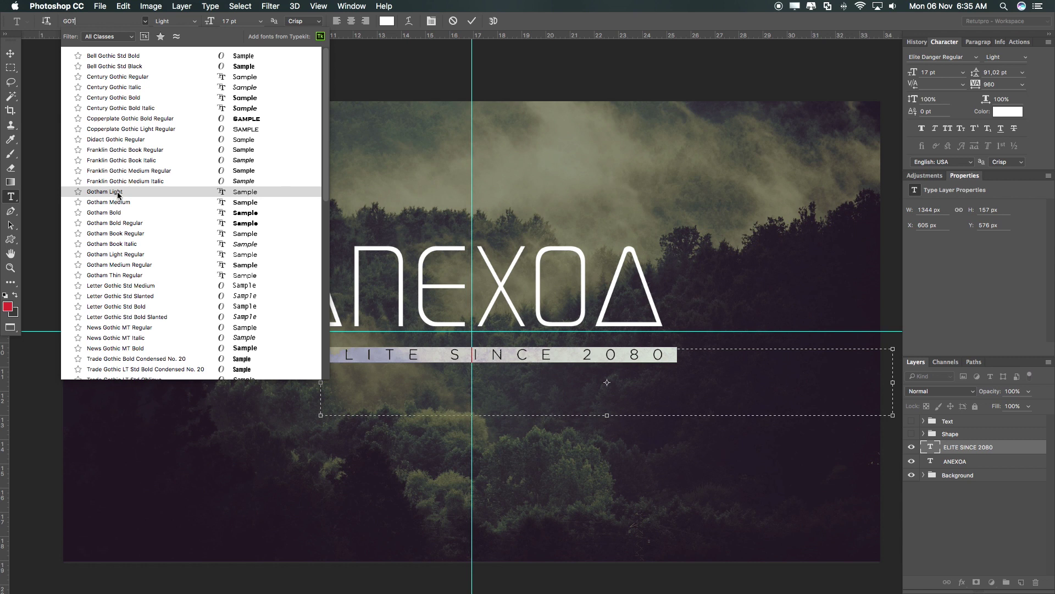
left_click(119, 193)
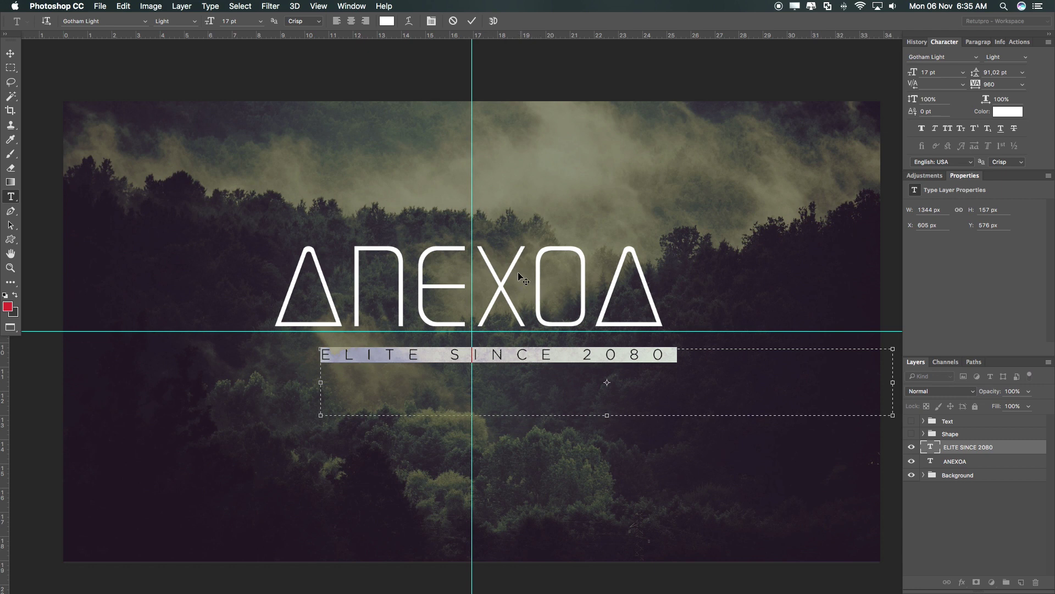
left_click(472, 21)
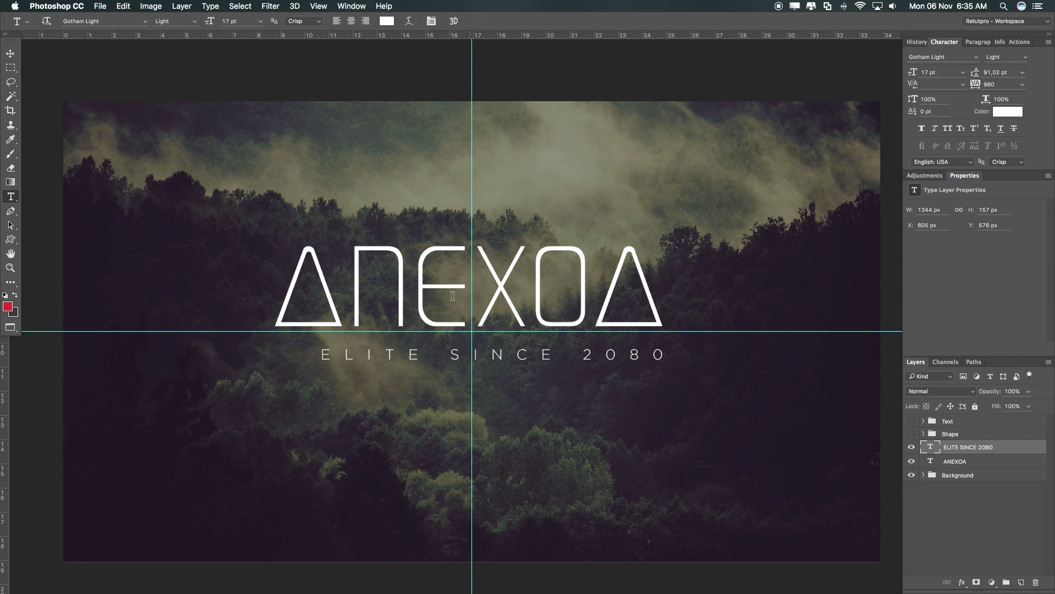
- Commit the ANEXOA text, then make the tagline layer active, cancelling a stray crop
left_click(390, 273)
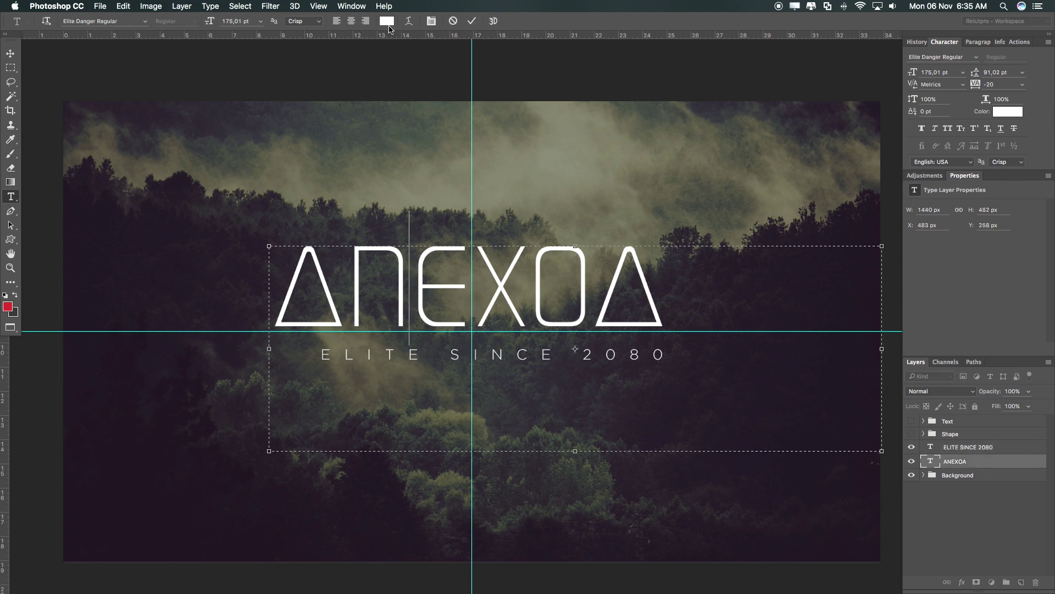
left_click_drag(662, 283, 225, 283)
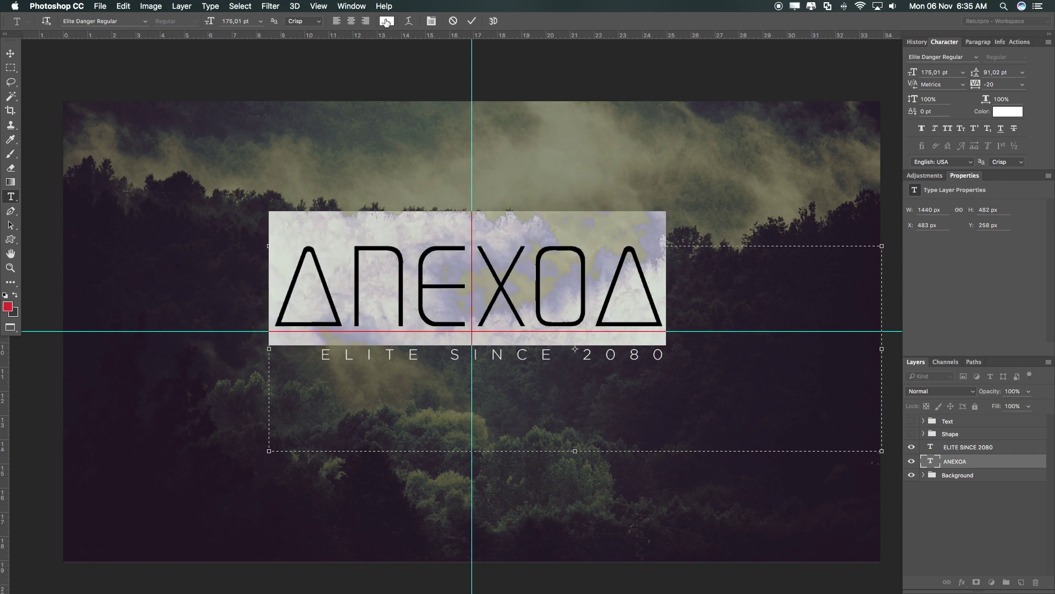
left_click(415, 216)
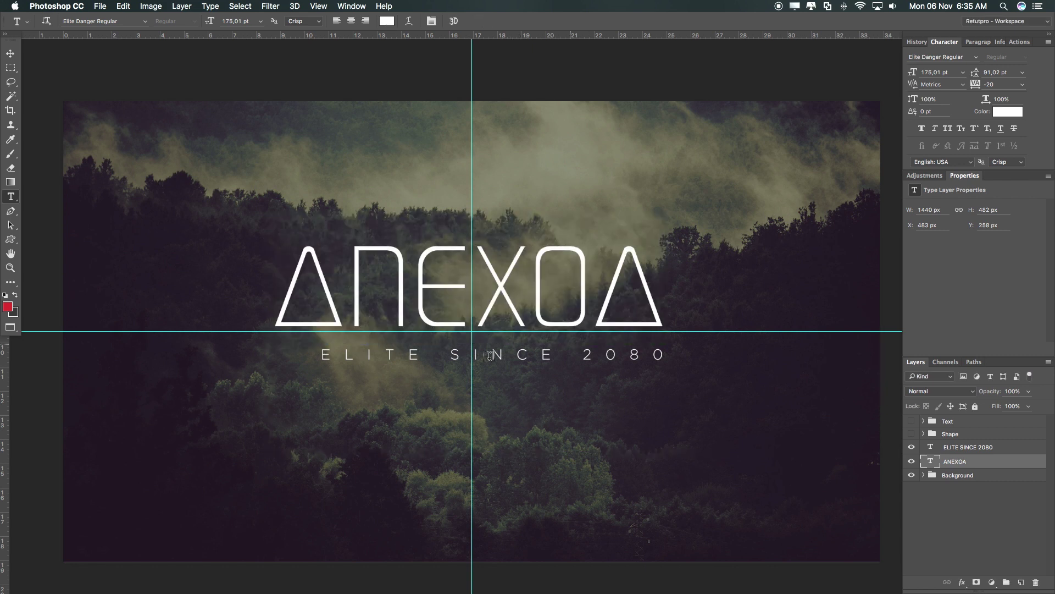
left_click(546, 354)
key("Escape")
key("c")
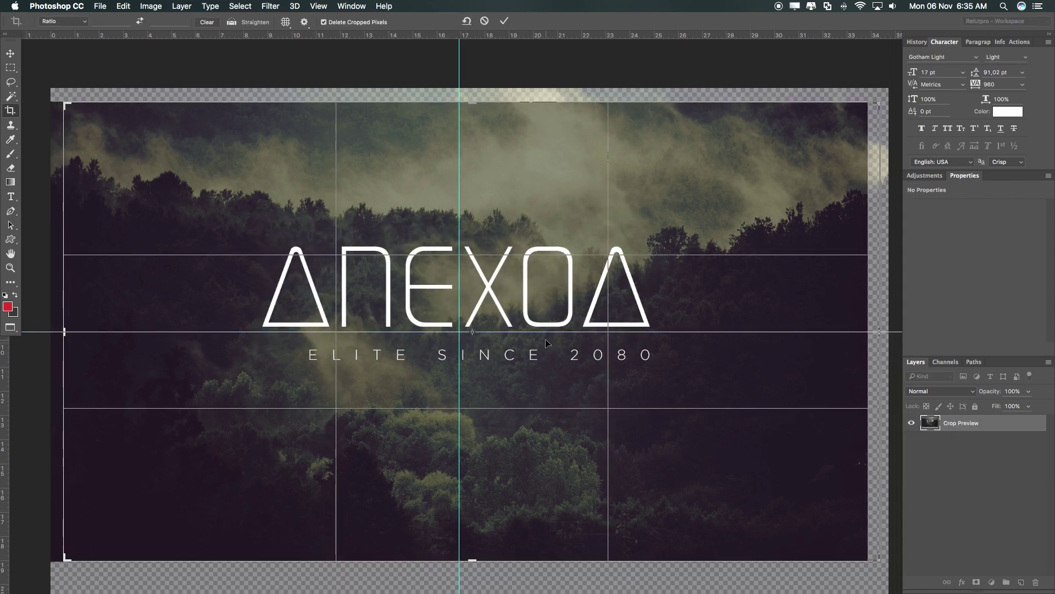
key("Escape")
key("v")
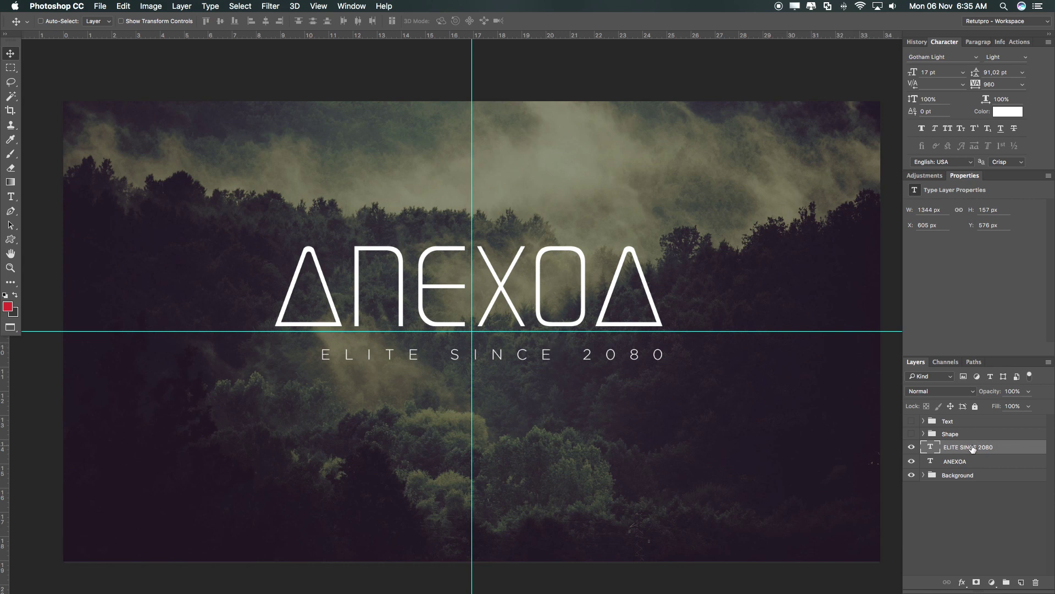
- Nudge the tagline left and up to X 549 px, Y 565 px
key("Left")
key("Left")
key("Left")
key("Left")
key("shift+Left")
key("shift+Left")
key("shift+Left")
key("shift+Left")
key("shift+Left")
key("Left")
key("Left")
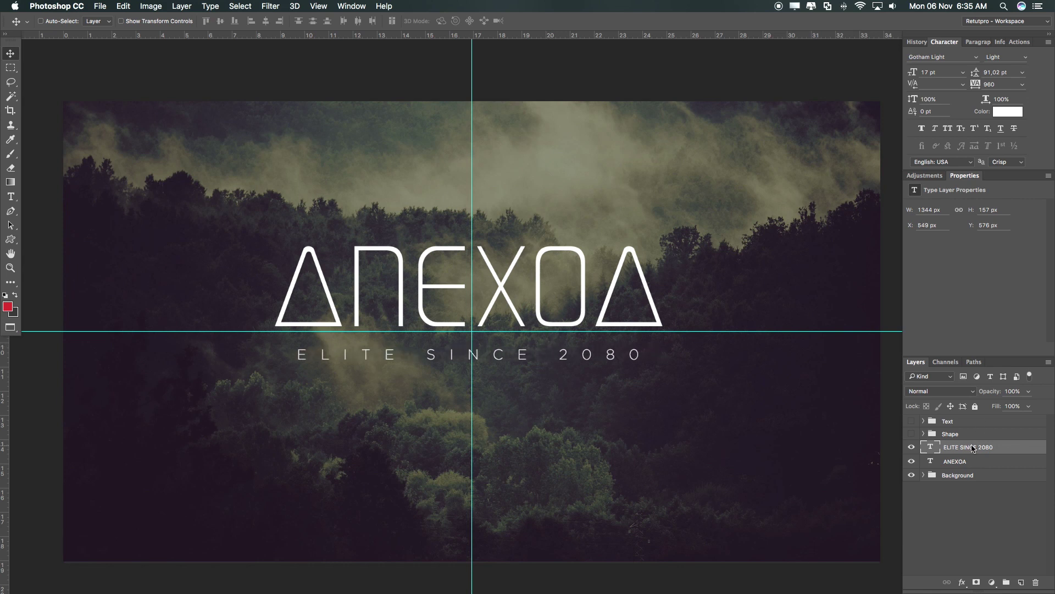
key("shift+Up")
key("Up")
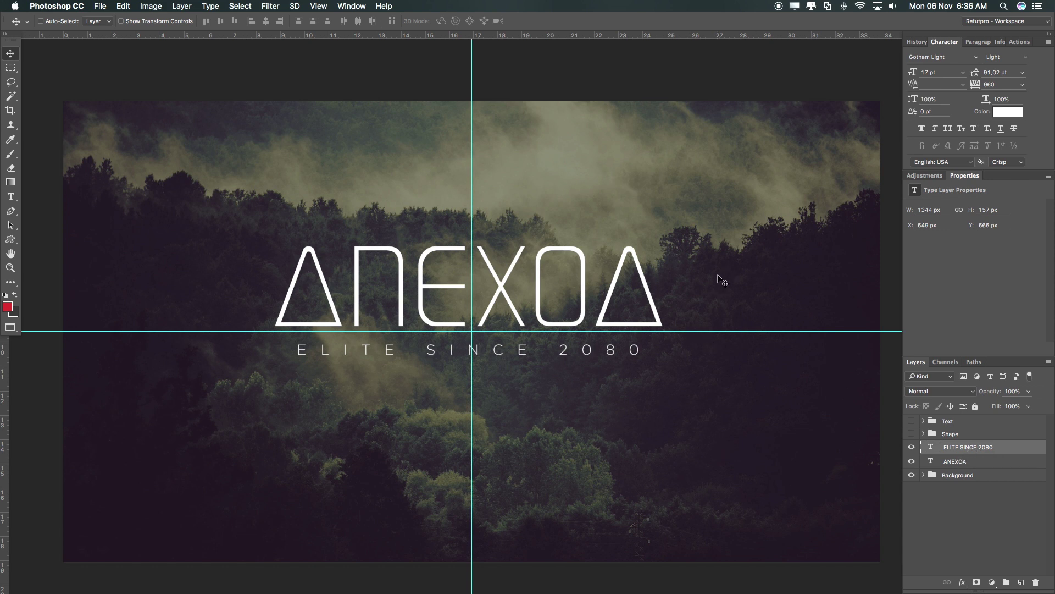
- Group the ANEXOA title and tagline layers into a group named Text
left_click(967, 465)
left_click(976, 455, "super")
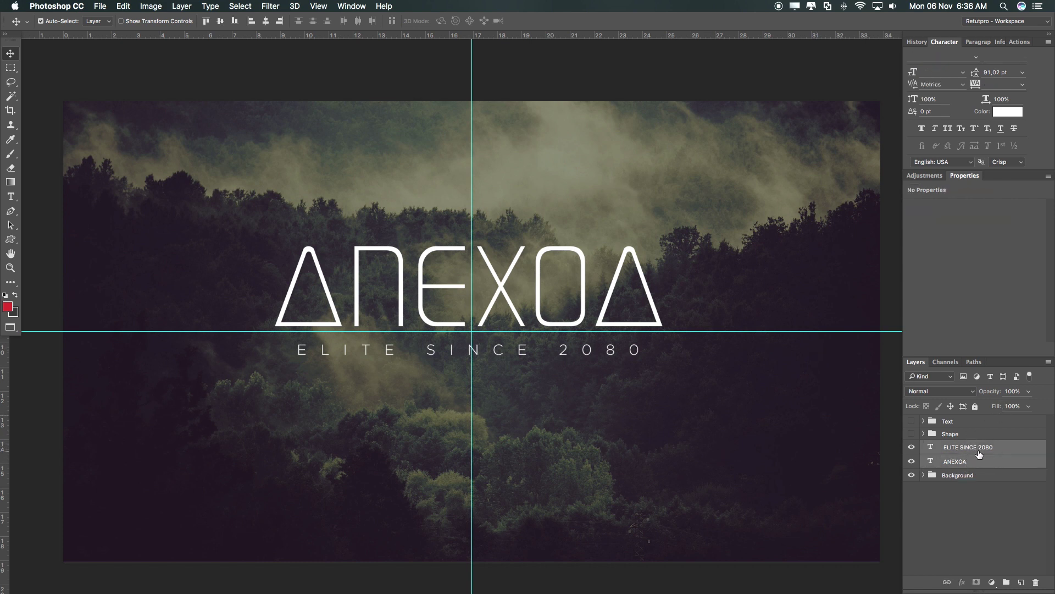
key("super+g")
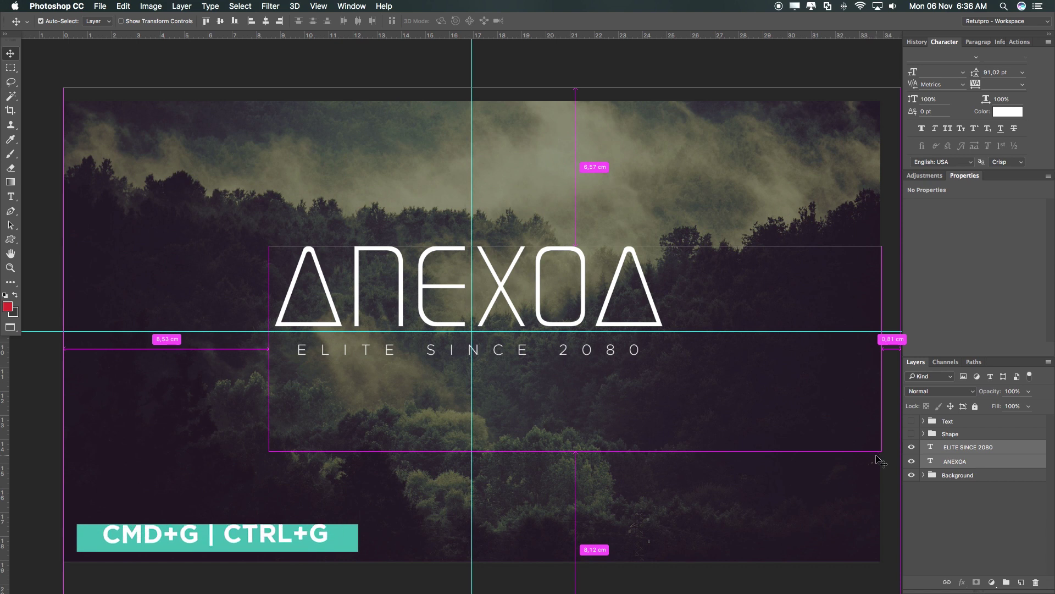
double_click(956, 447)
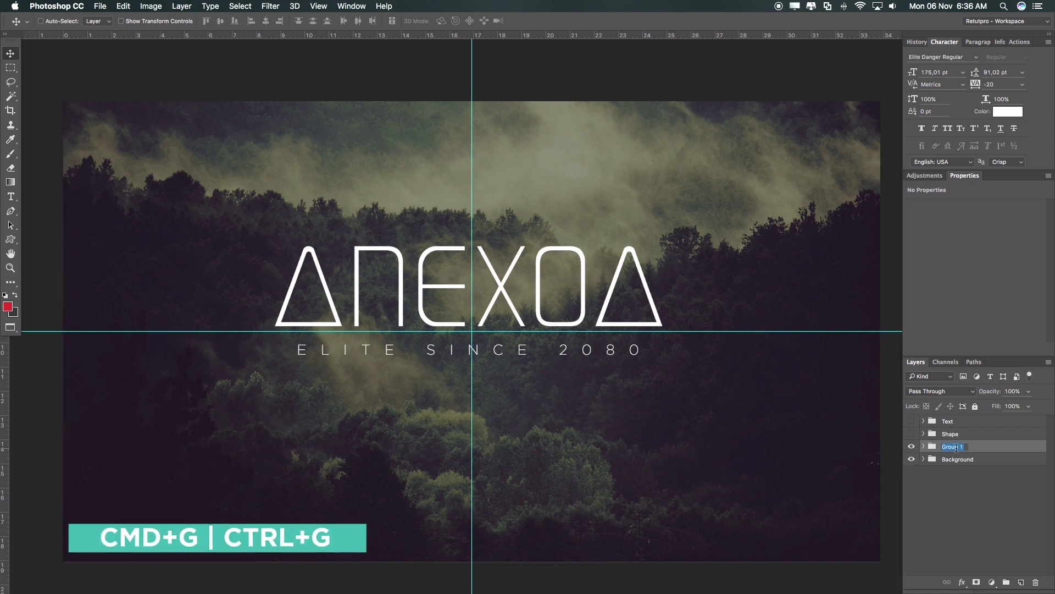
type("Text")
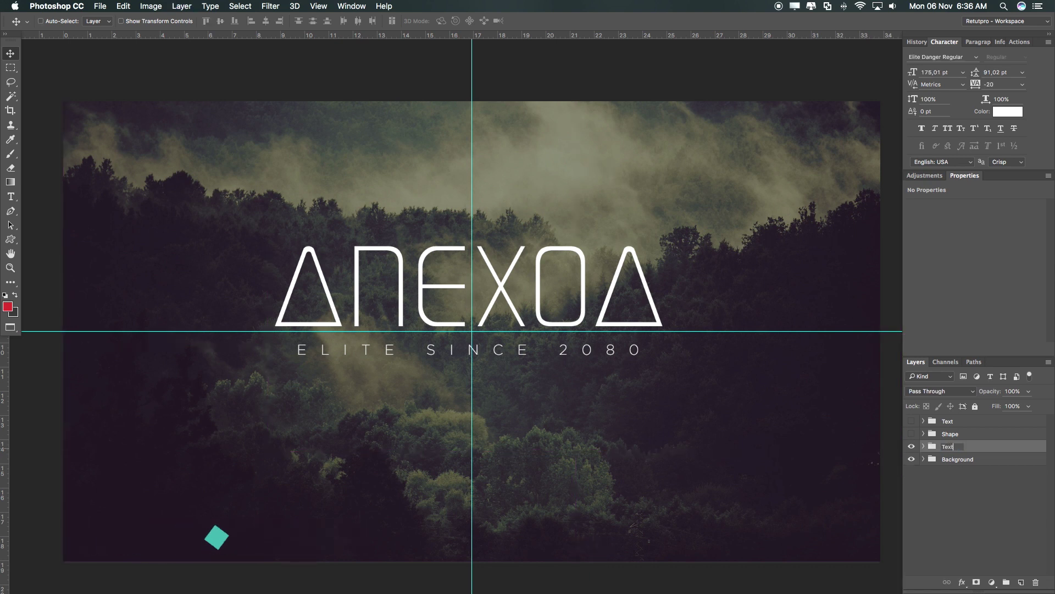
key("Return")
- Show the Shape and original Text groups again and rename the new group Text2
mouse_move(913, 434)
left_mouse_down()
mouse_move(912, 422)
mouse_move(913, 436)
left_mouse_up()
double_click(957, 446)
key("Right")
left_click(962, 478)
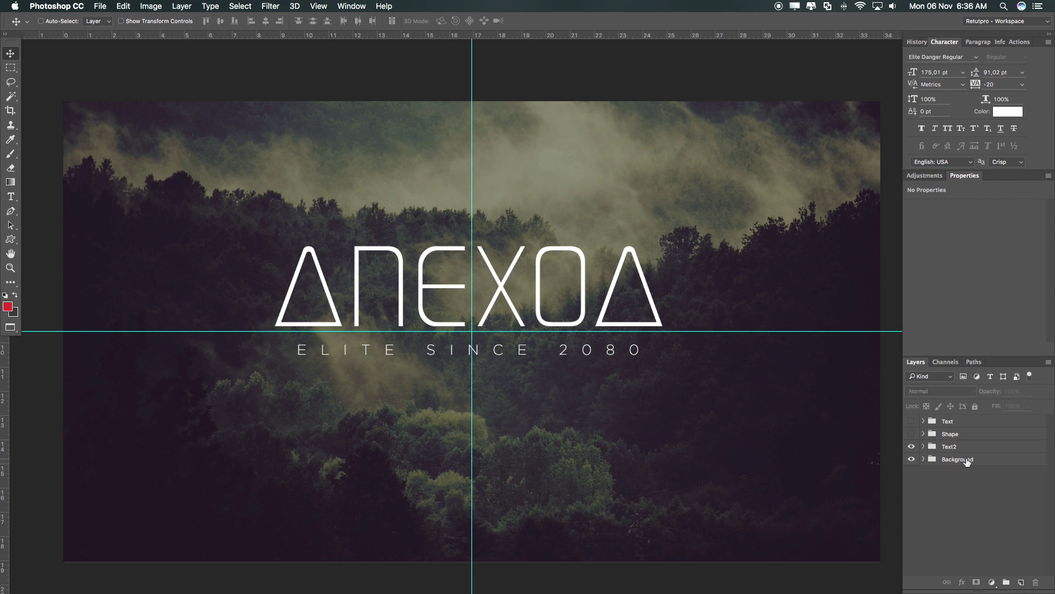
- Nudge the Text2 group slightly lower and add a new empty Layer 1
left_click(970, 446)
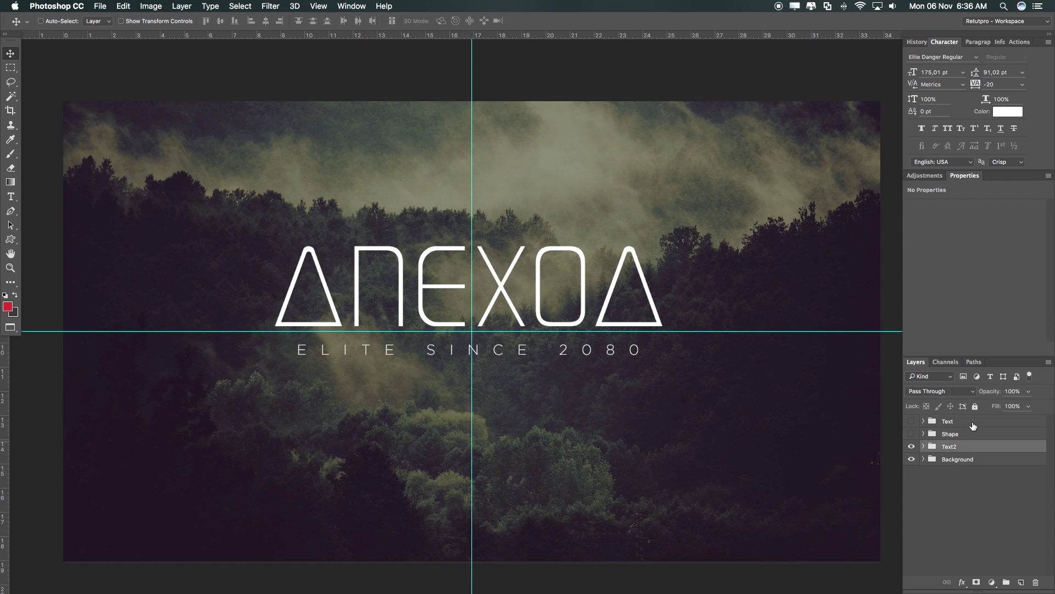
key("Down")
key("Down")
key("Down")
key("Down")
key("Down")
key("Right")
key("Right")
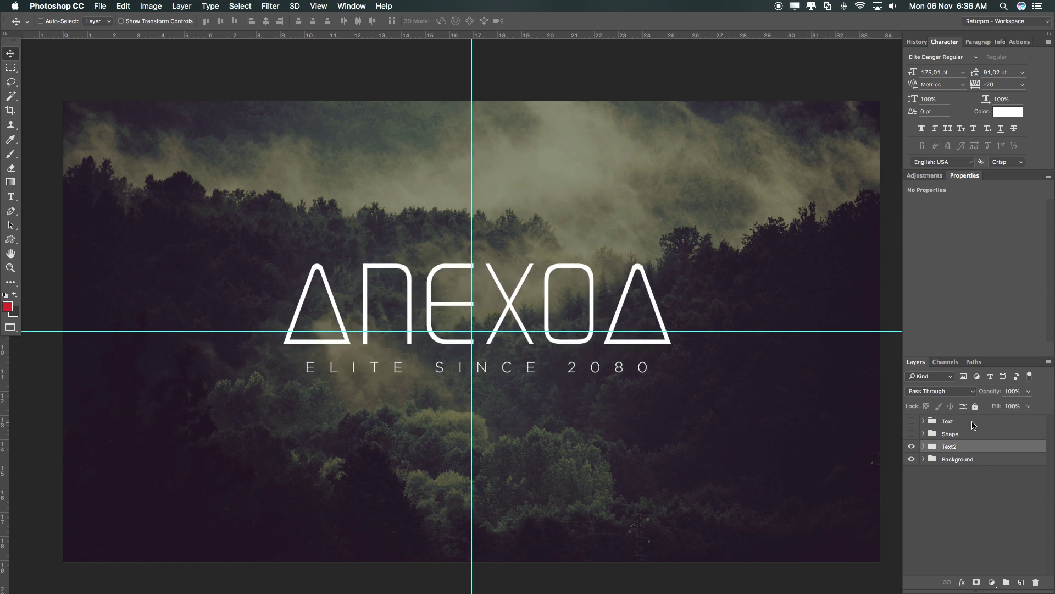
key("Up")
key("Up")
key("Up")
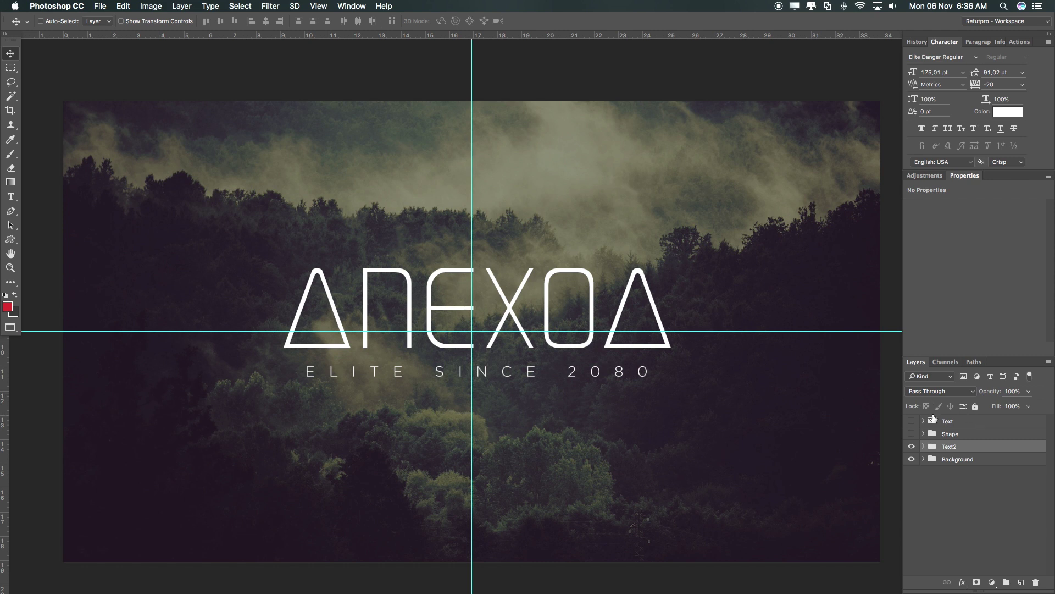
key("z")
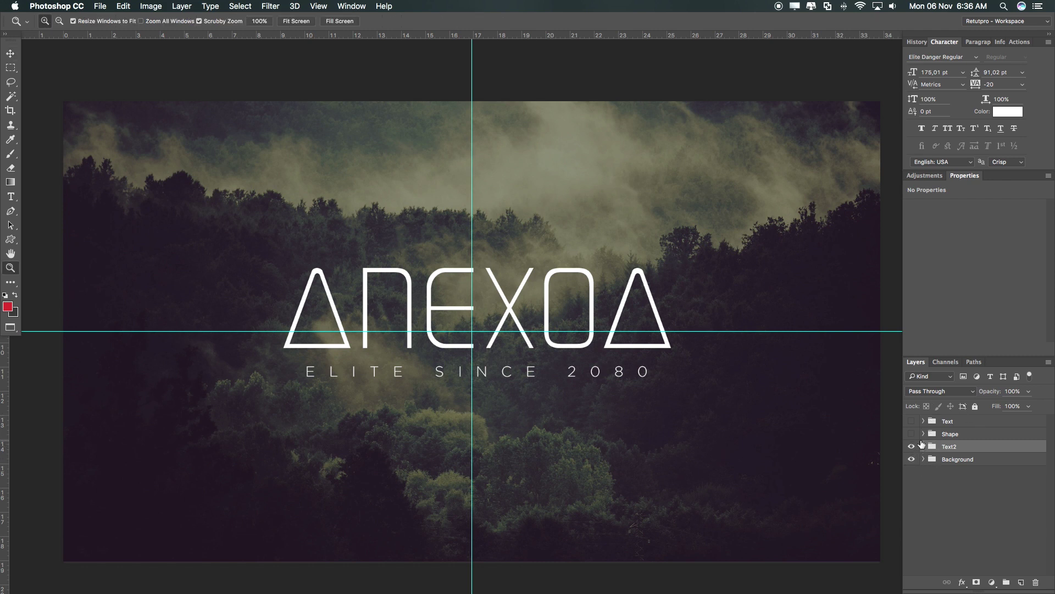
left_click(1021, 584)
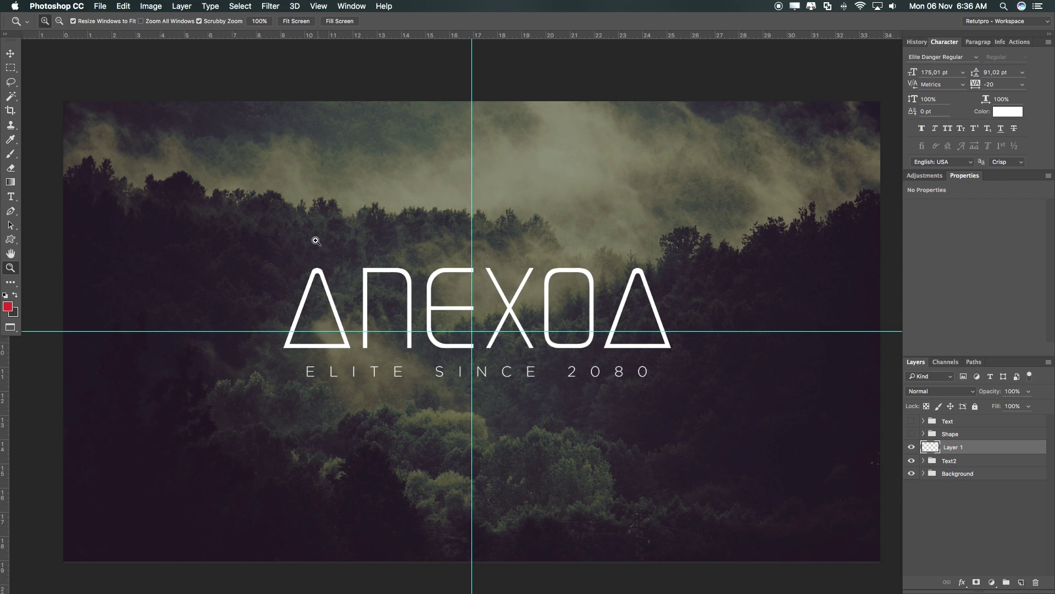
- Draw a small thin circle-frame custom shape just left of the ANEXOA title as Shape 1
left_click(12, 242)
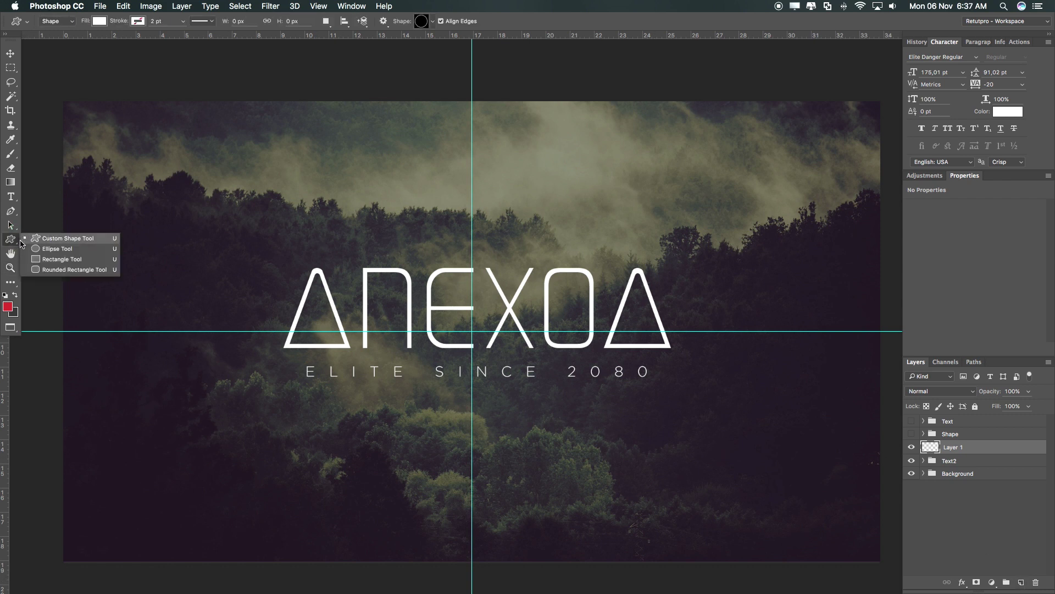
left_click(50, 238)
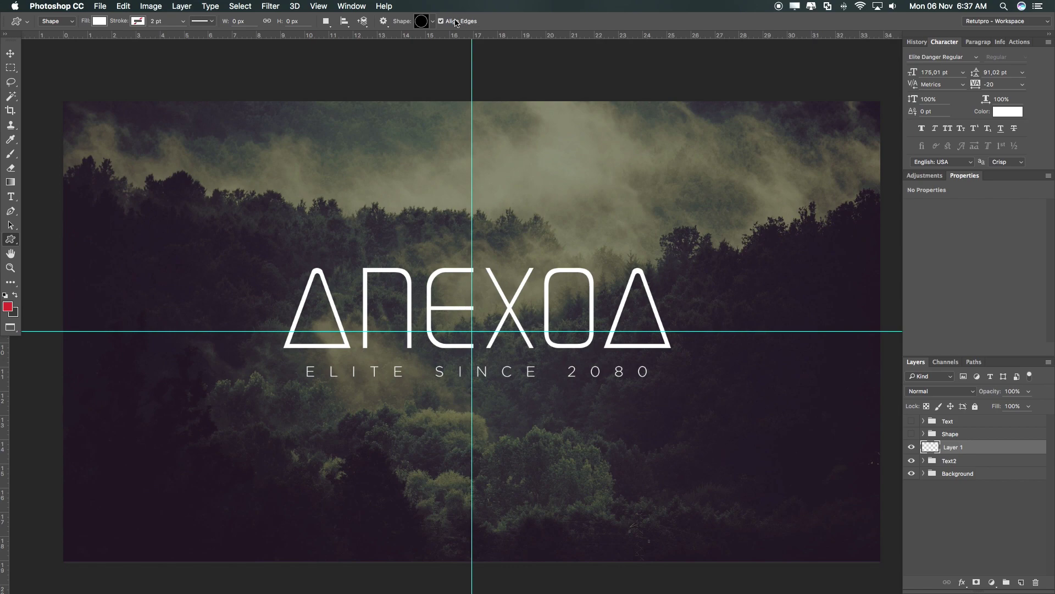
left_click(433, 22)
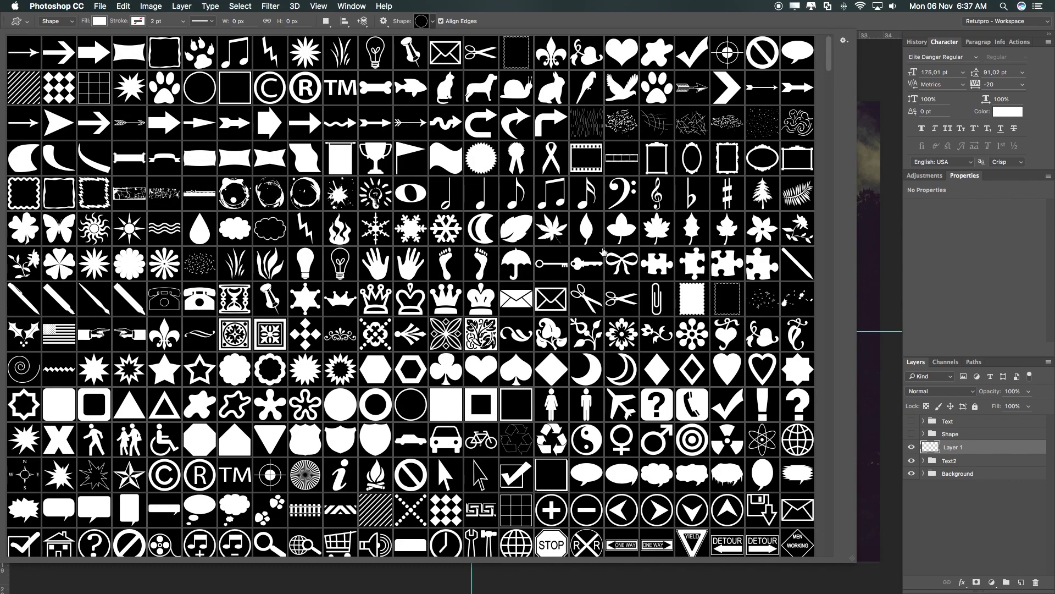
left_click_drag(830, 60, 827, 541)
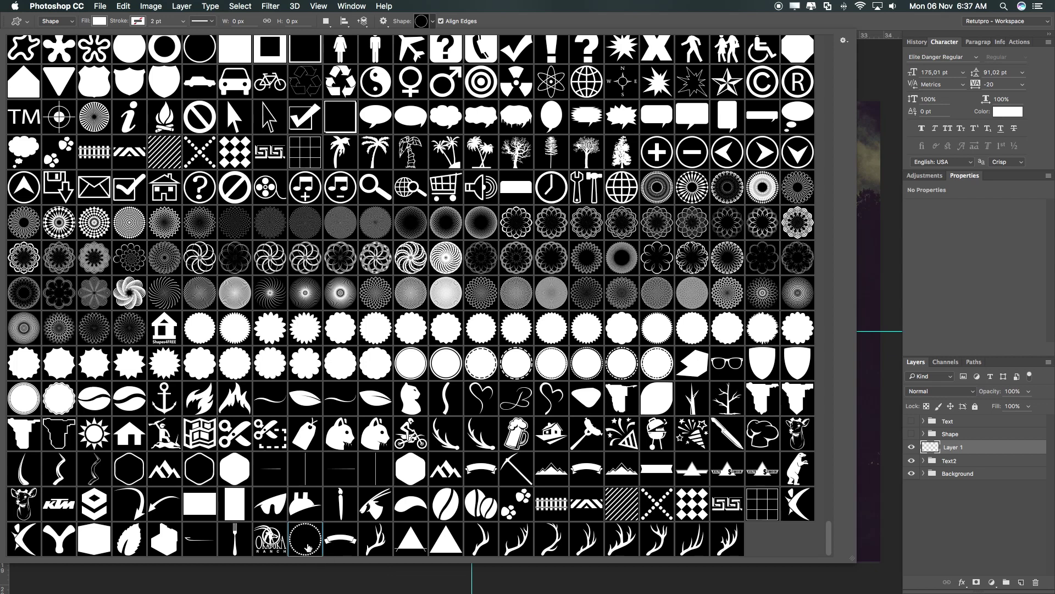
double_click(310, 534)
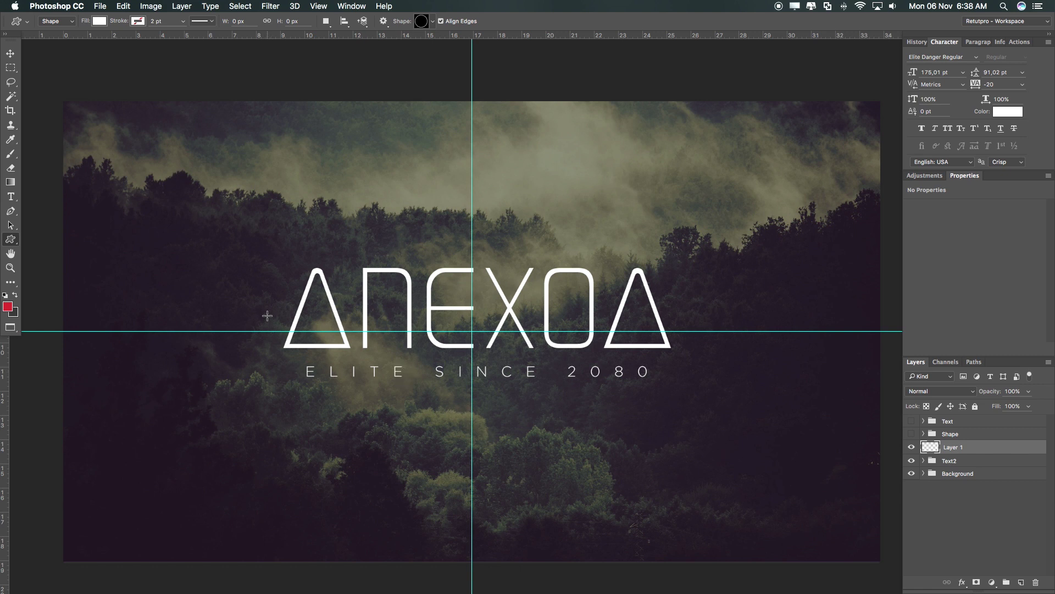
left_click_drag(250, 310, 280, 322)
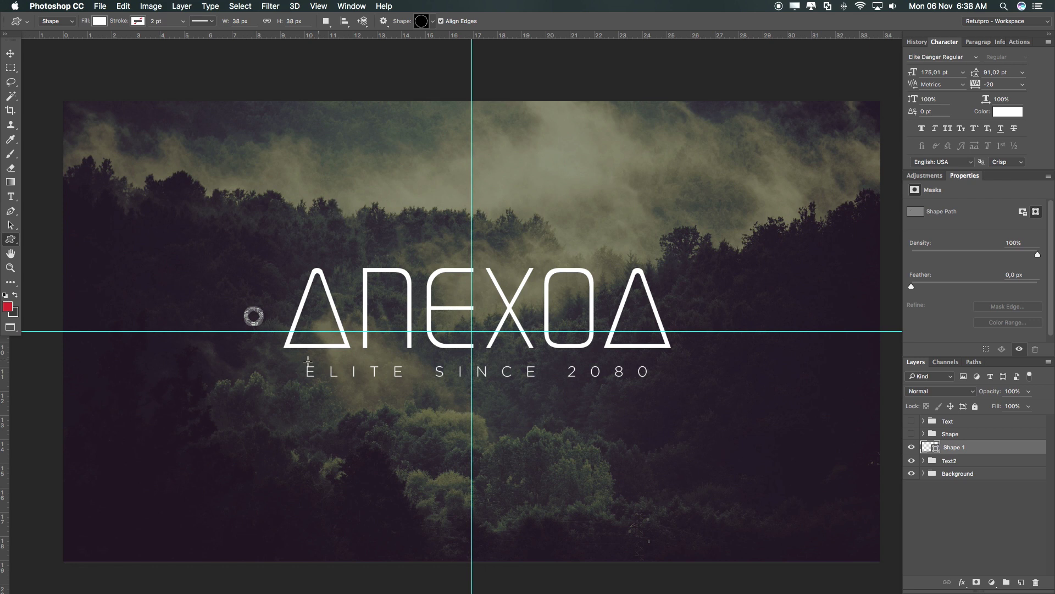
left_click(15, 55)
- Nudge the circle into place, then duplicate it and move the copy right of the title
left_click_drag(251, 325, 259, 317)
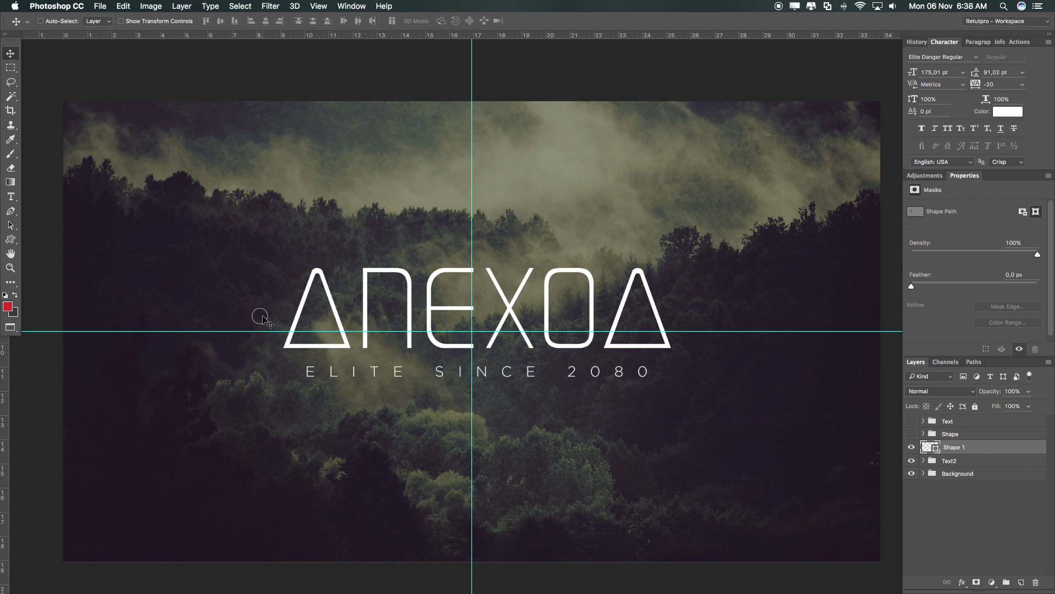
key("super")
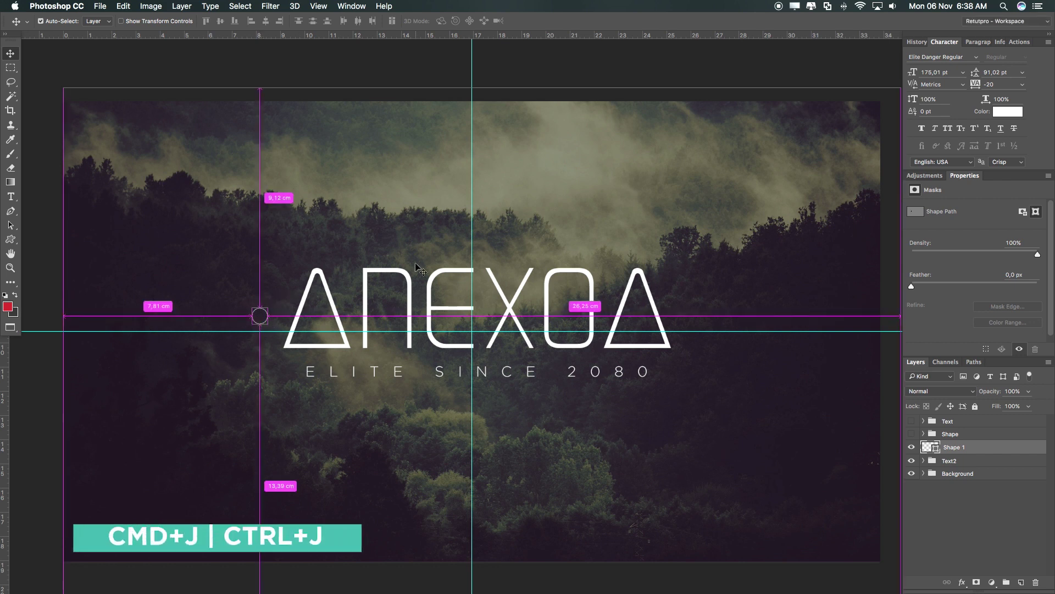
key("super+j")
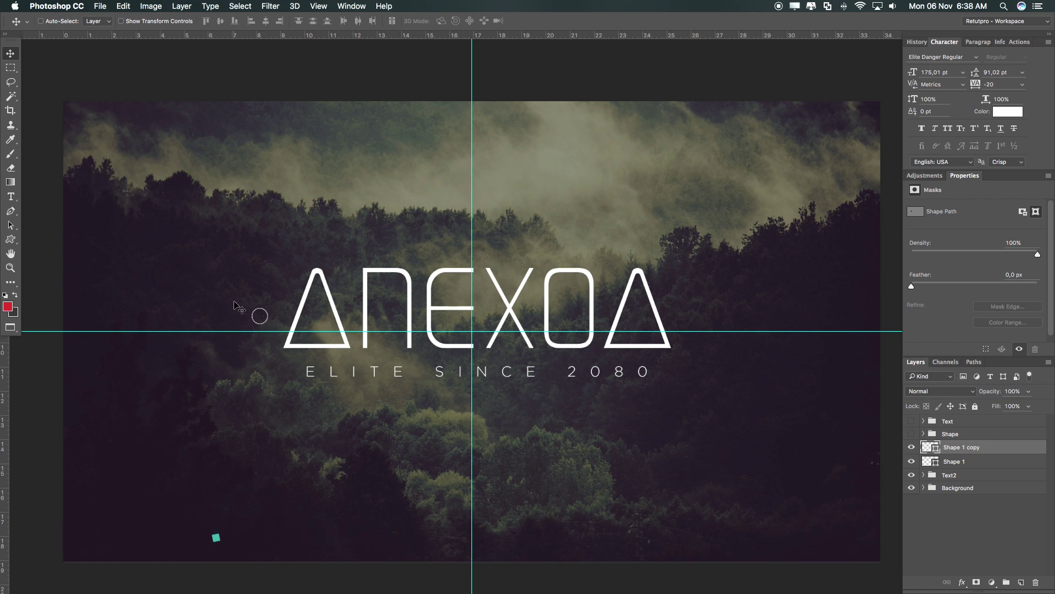
left_click_drag(249, 307, 684, 330)
- Group both circle layers, name the group 'Shape', and nudge it slightly downward
left_click(977, 461, "shift")
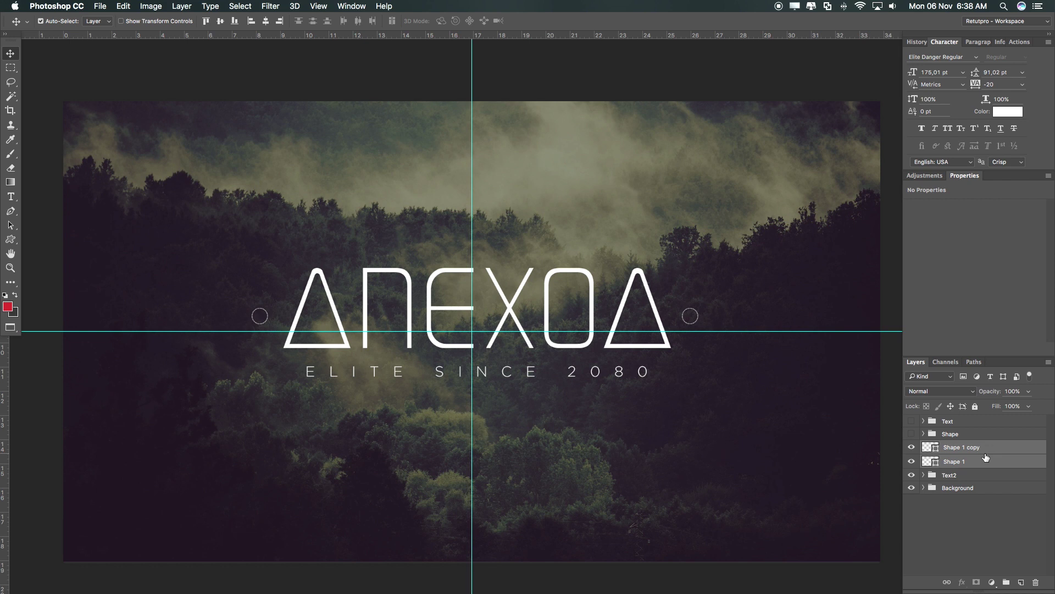
key("super+g")
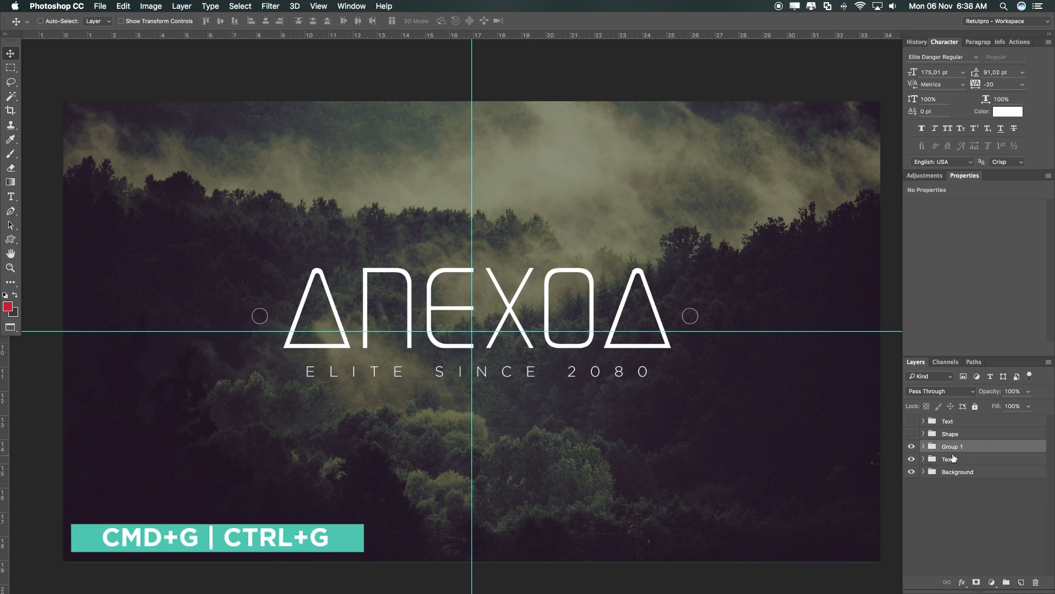
double_click(952, 446)
type("Sh")
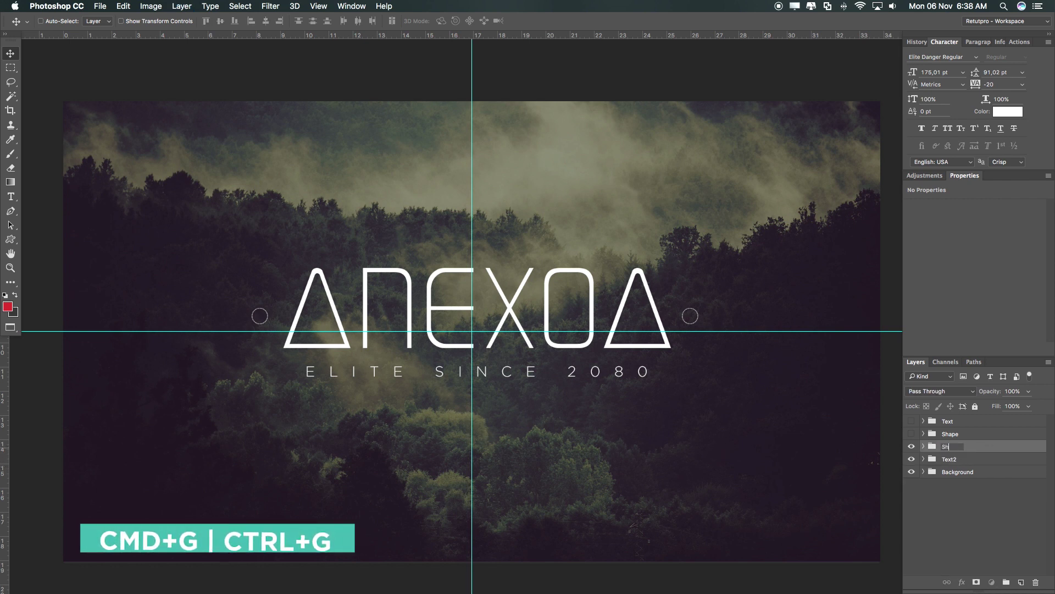
type("ape")
key("Return")
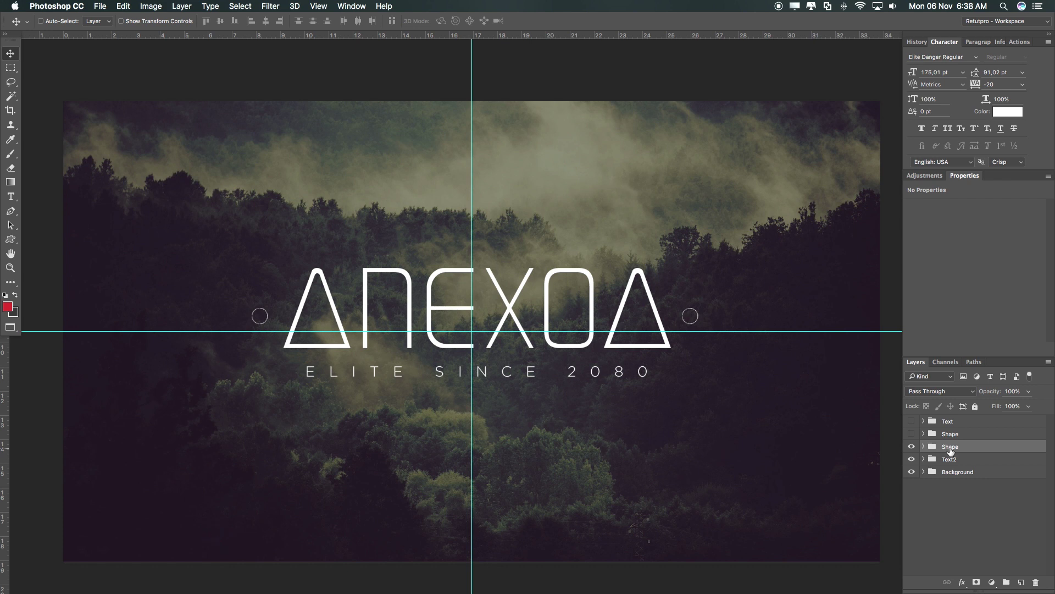
key("shift+Down")
key("shift+Down")
key("shift+Down")
key("shift+Down")
key("shift+Up")
key("shift+Up")
key("shift+Down")
- Clear all guides from the canvas via the View menu
key("z")
scroll(499, 324, "down", 2)
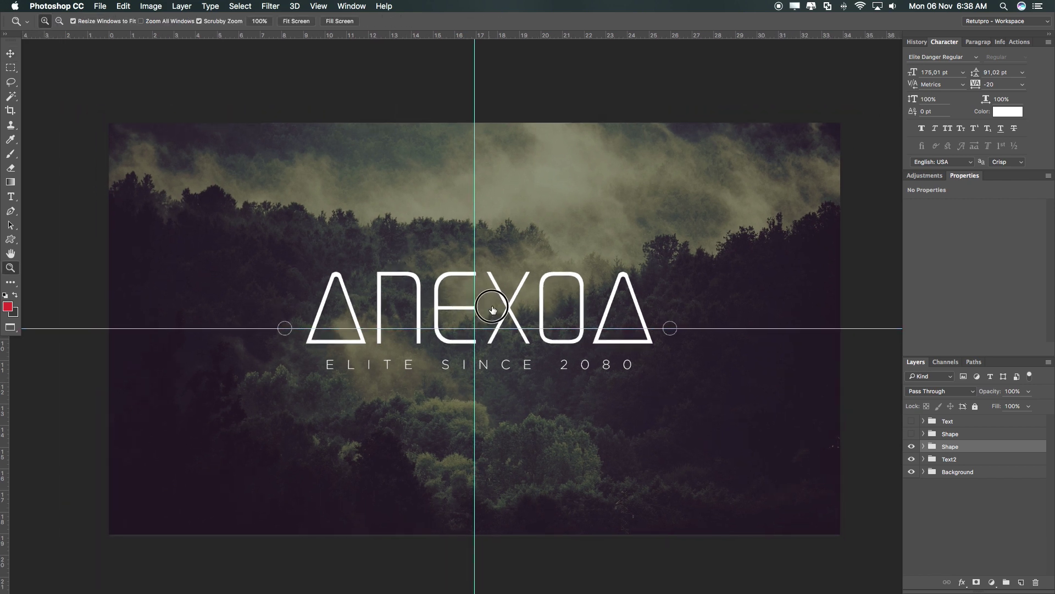
left_click(321, 6)
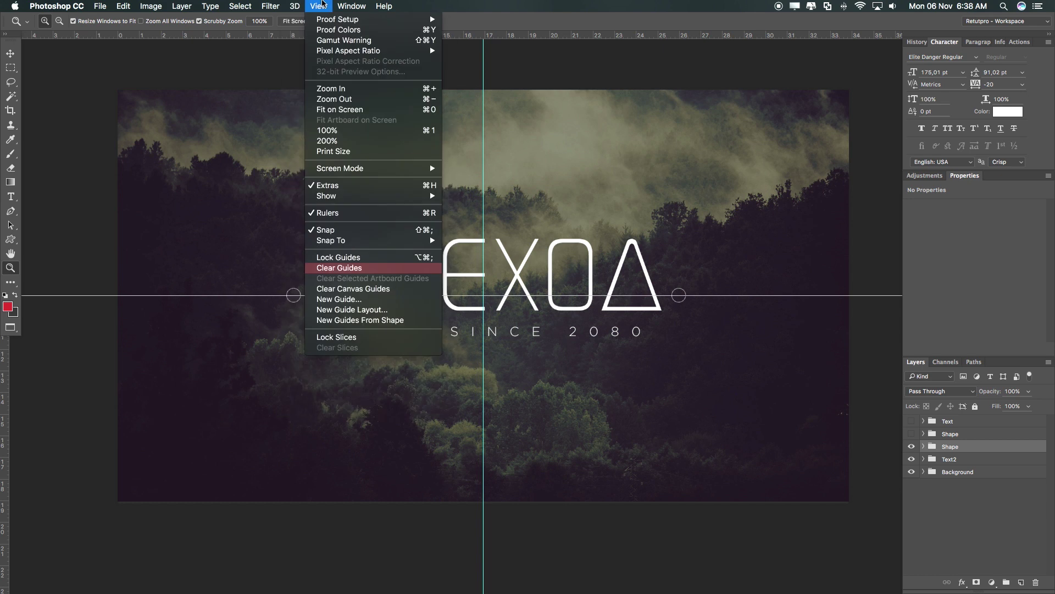
left_click(335, 268)
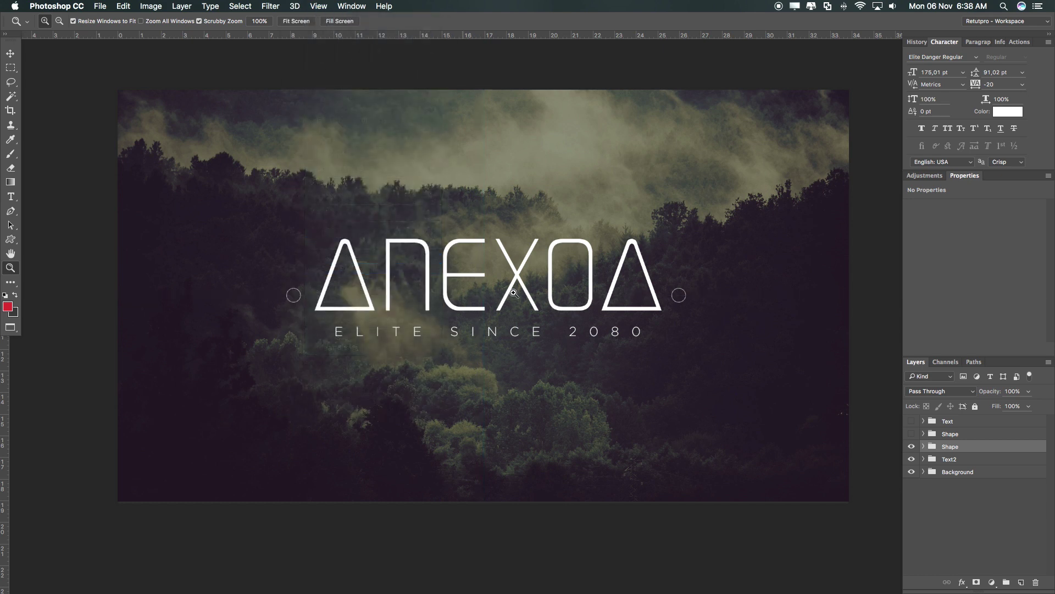
scroll(488, 307, "down", 2)
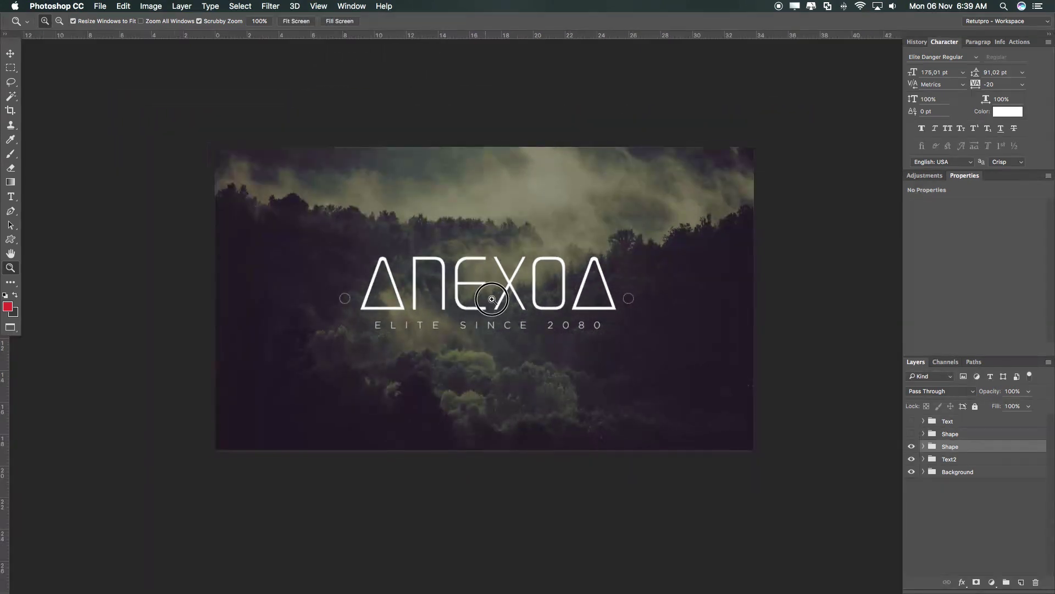
scroll(497, 300, "up", 1)
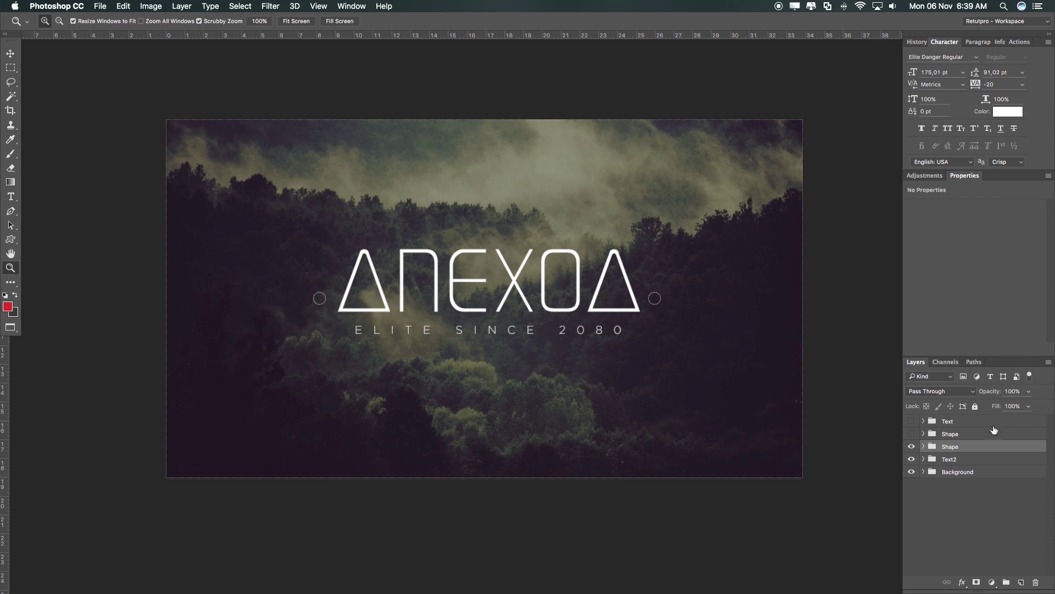
- Check the two circle layers, then group the Shape group together with the Text2 group
left_click(924, 447)
left_click(1001, 460)
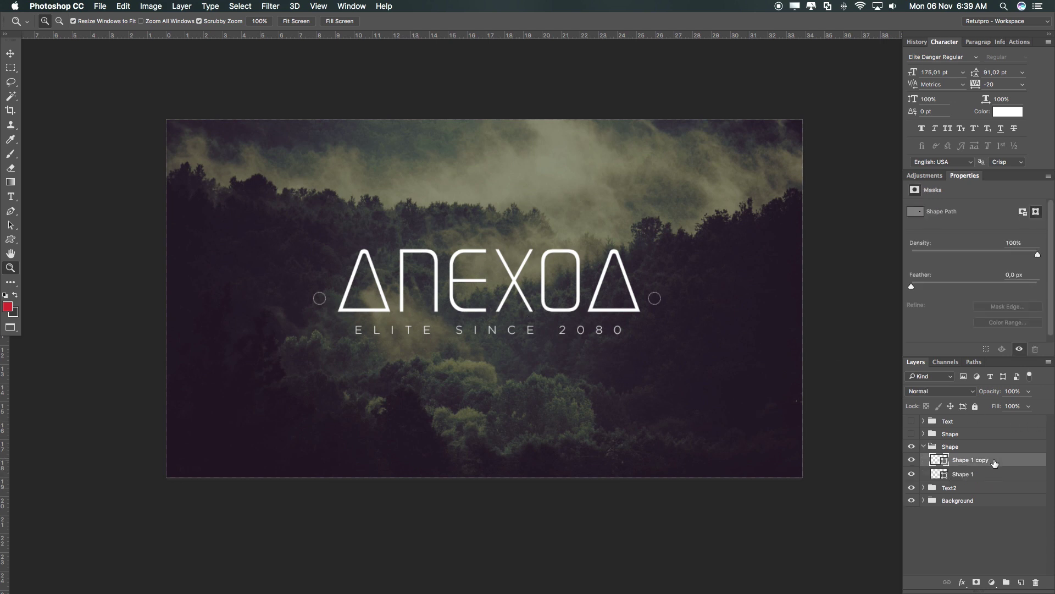
key("v")
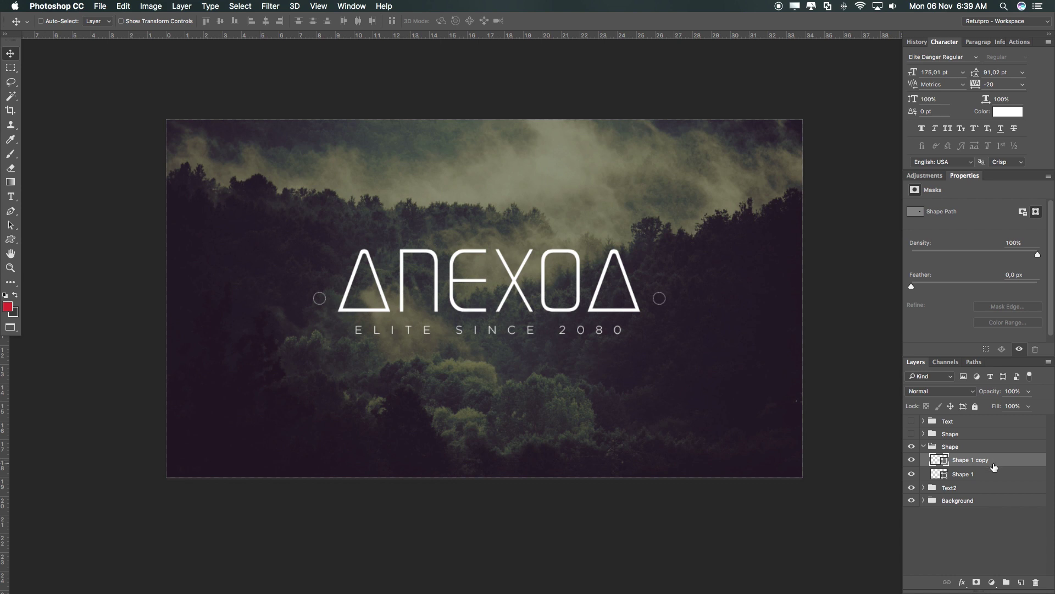
left_click(991, 474)
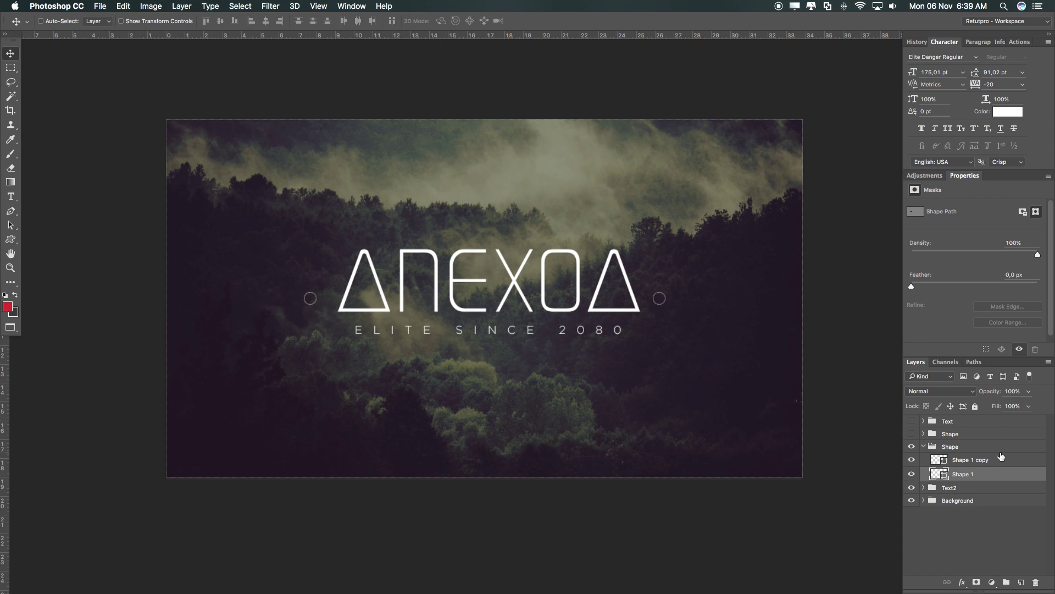
key("z")
left_click(582, 282)
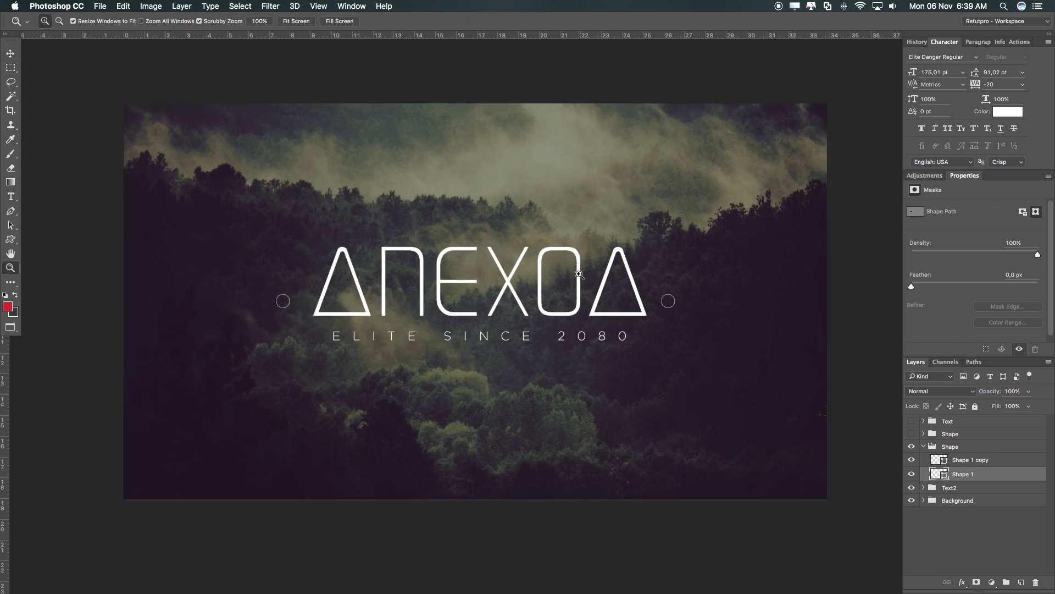
left_click_drag(585, 287, 620, 338)
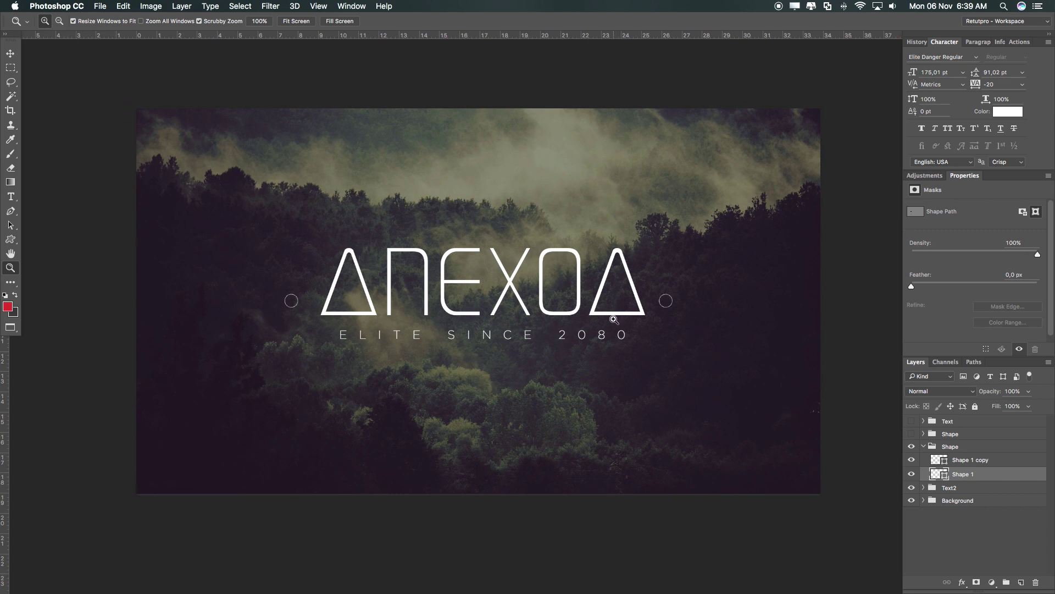
left_click(925, 446)
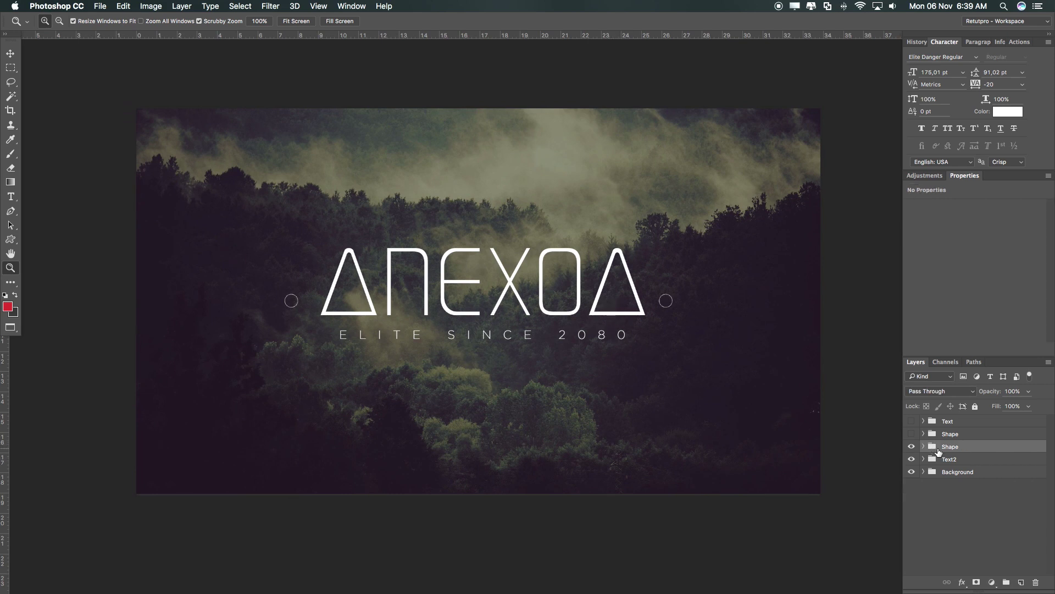
left_click(963, 460, "shift")
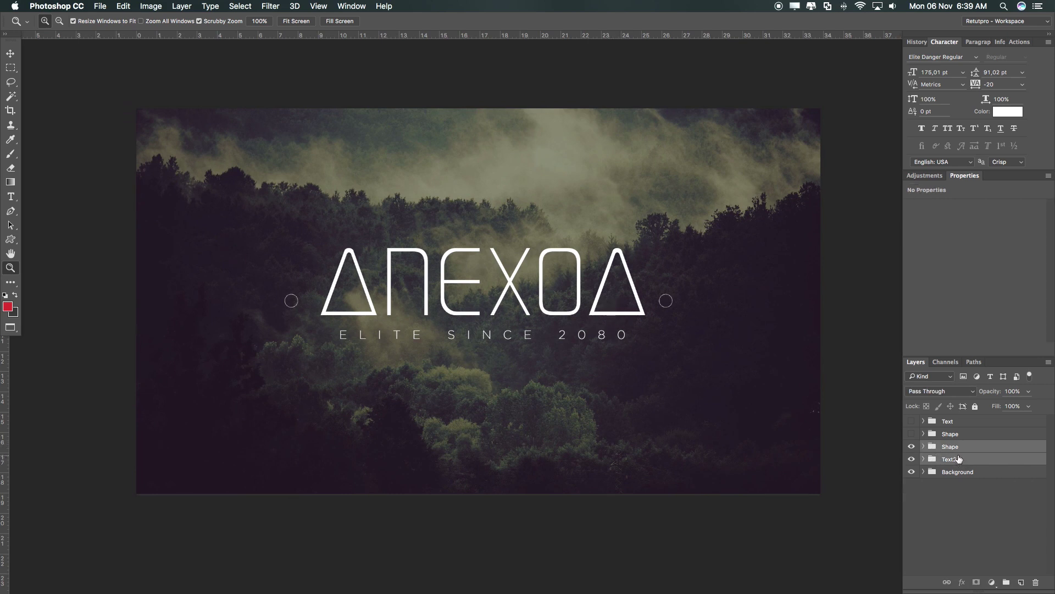
key("super+g")
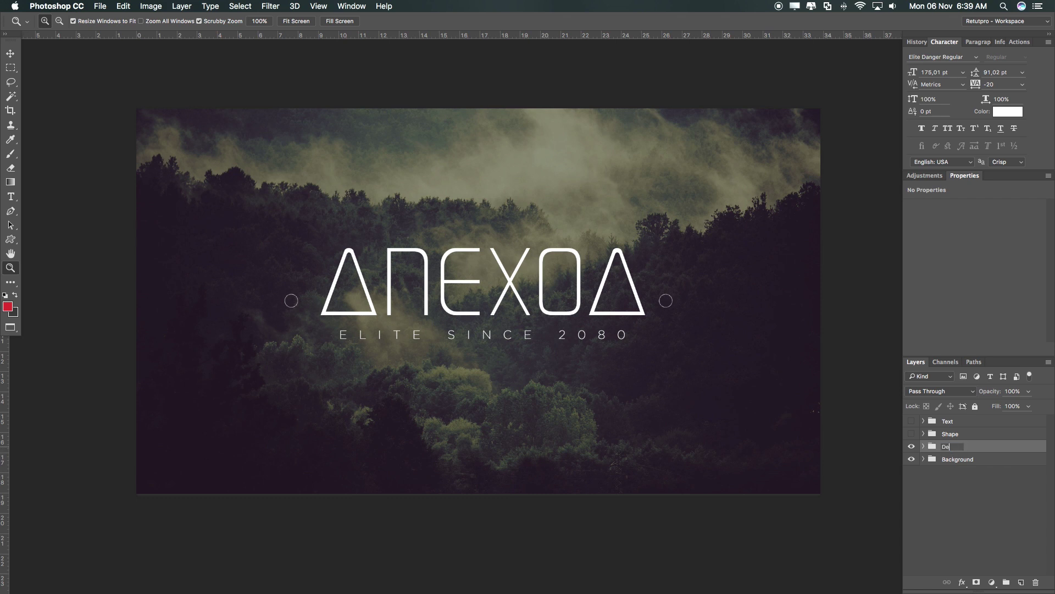